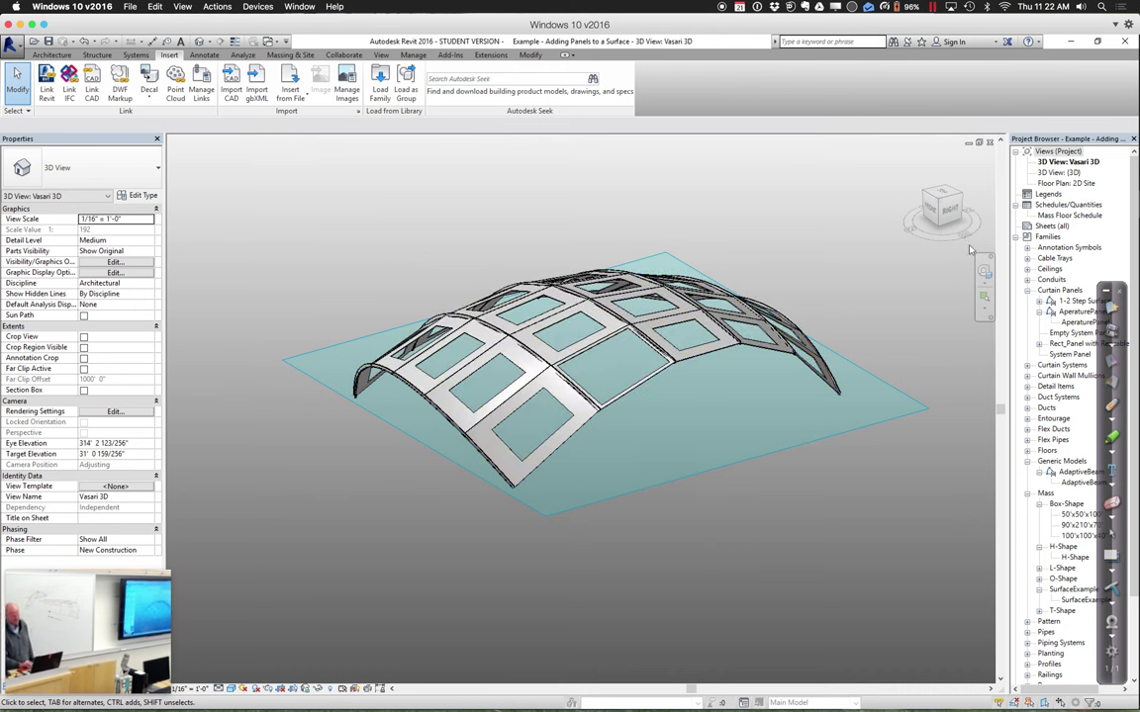
Close the current project without saving and open the Mapping Panels to Image Color project from the Example 6.2 folder
left_click(989, 144)
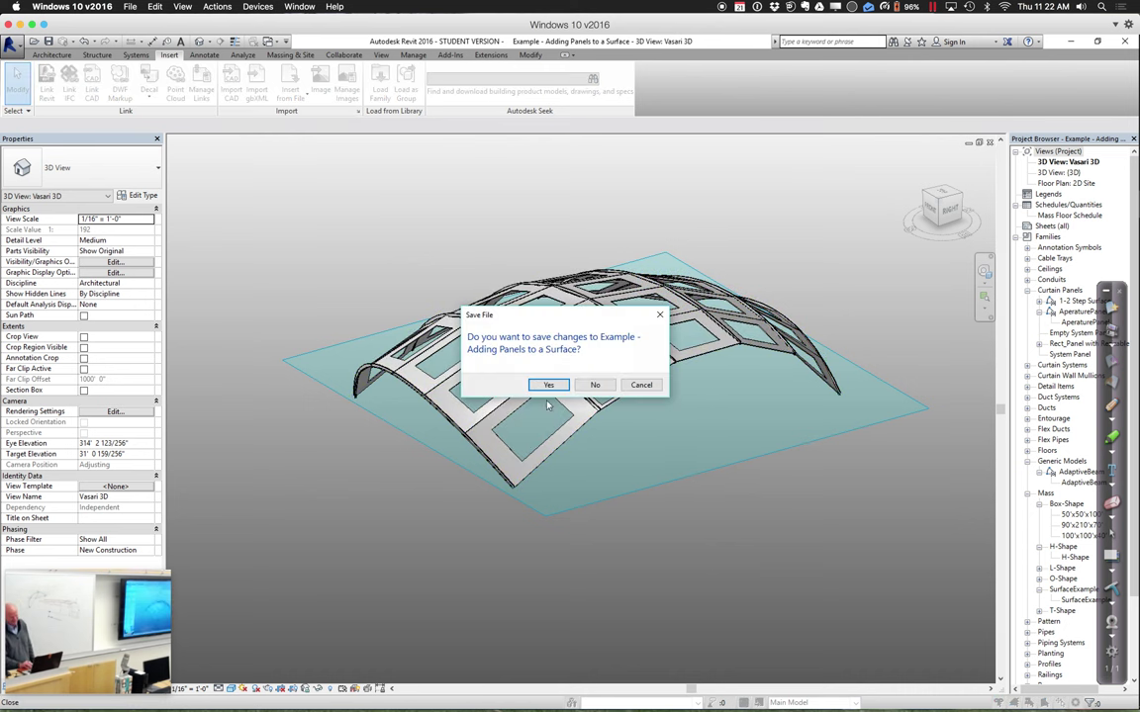
left_click(597, 386)
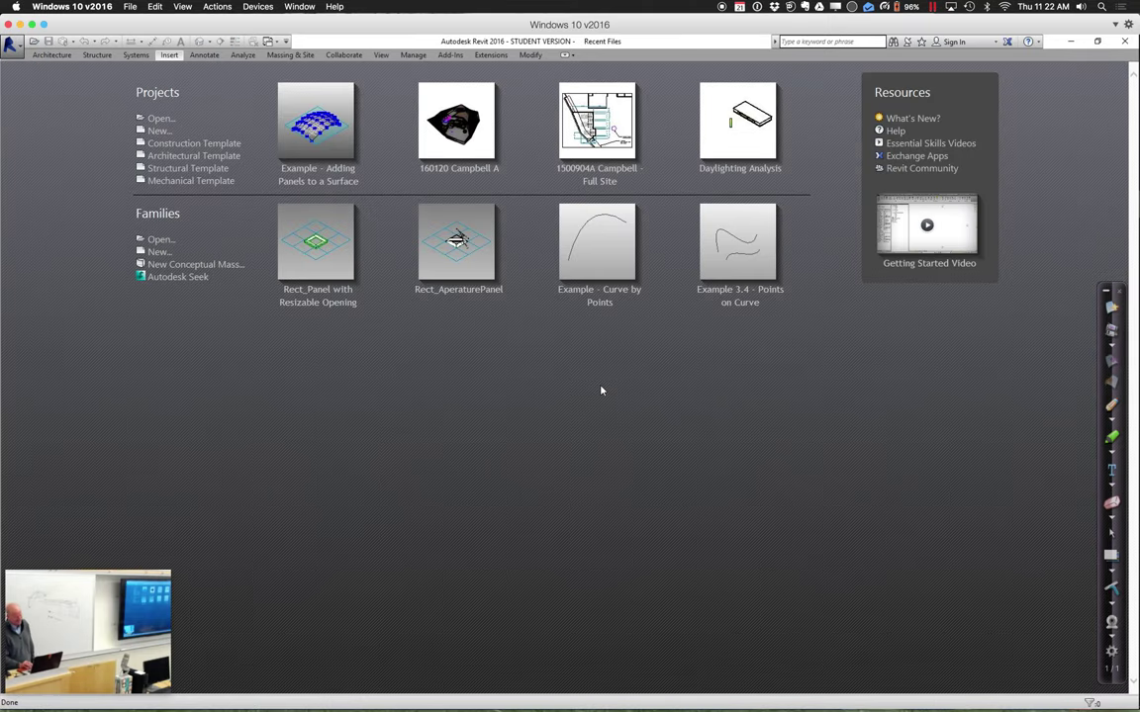
left_click(159, 118)
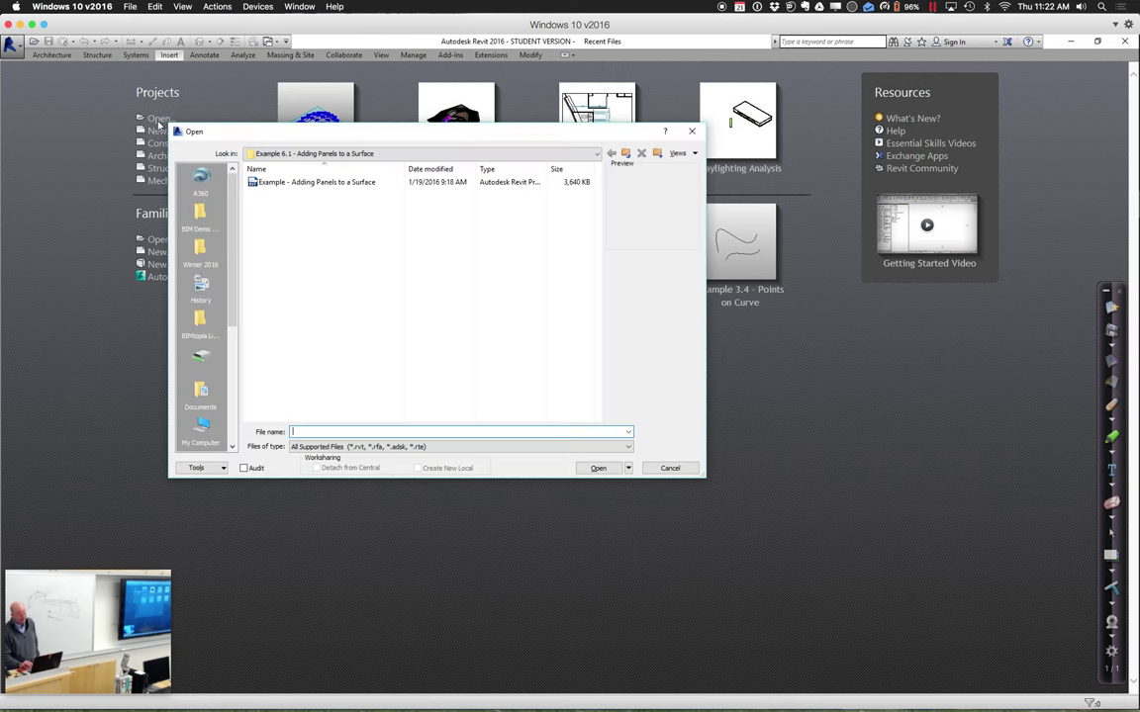
left_click(287, 154)
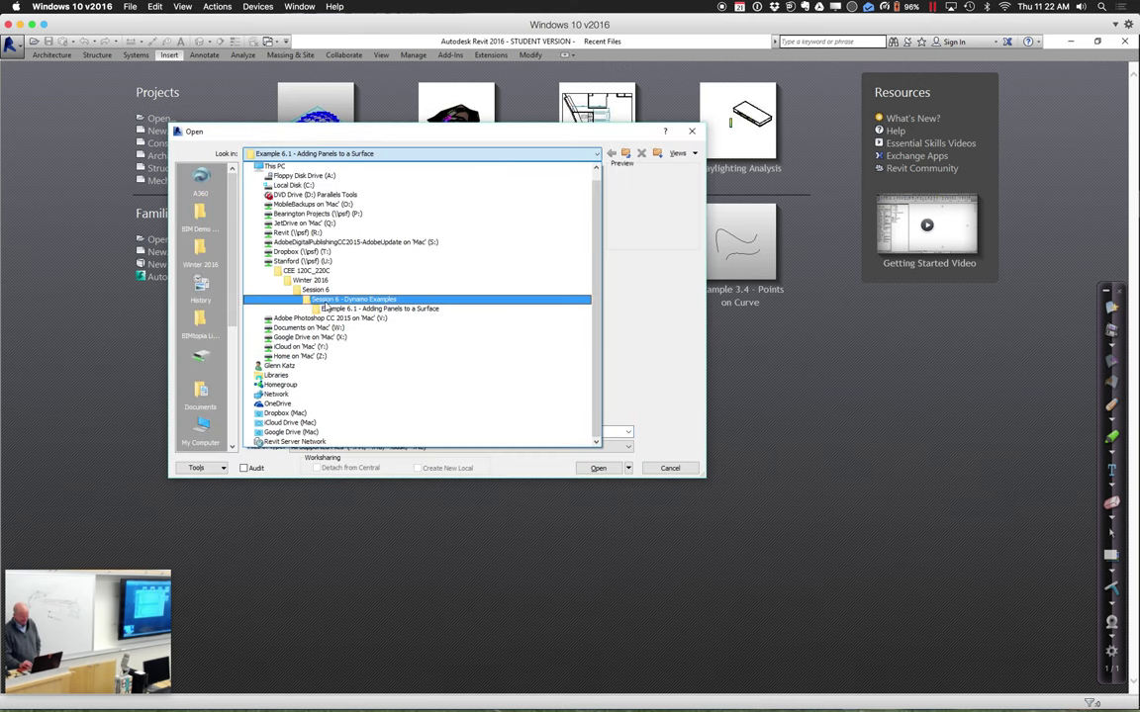
left_click(324, 299)
double_click(302, 217)
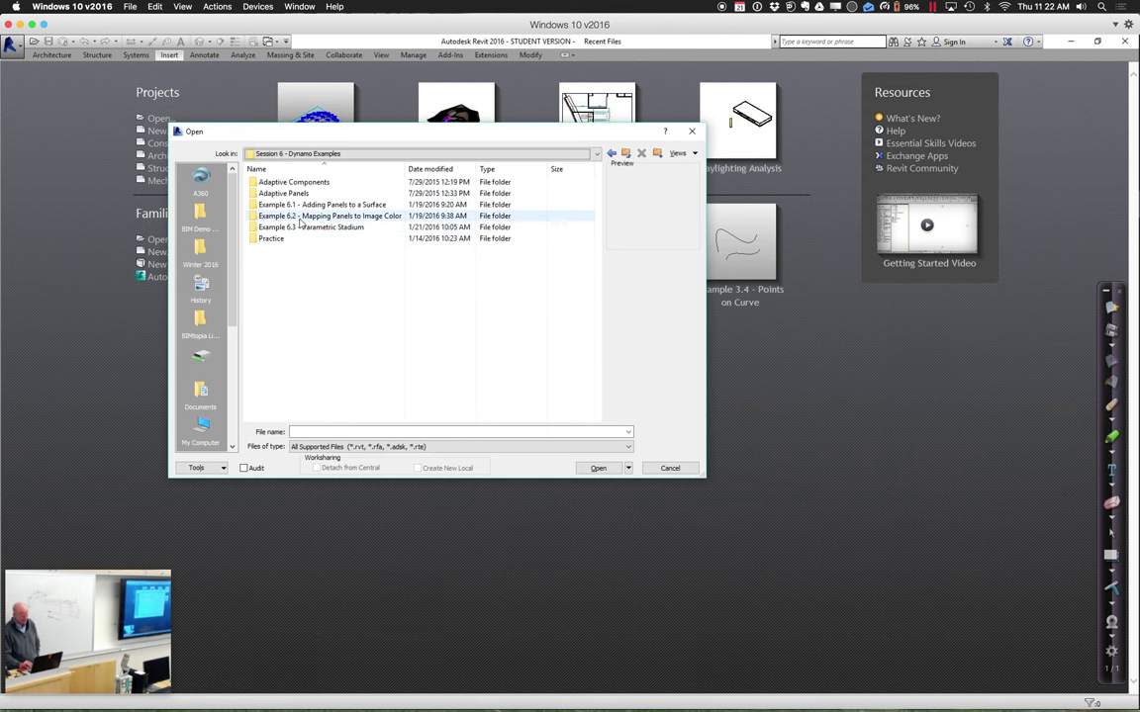
double_click(288, 182)
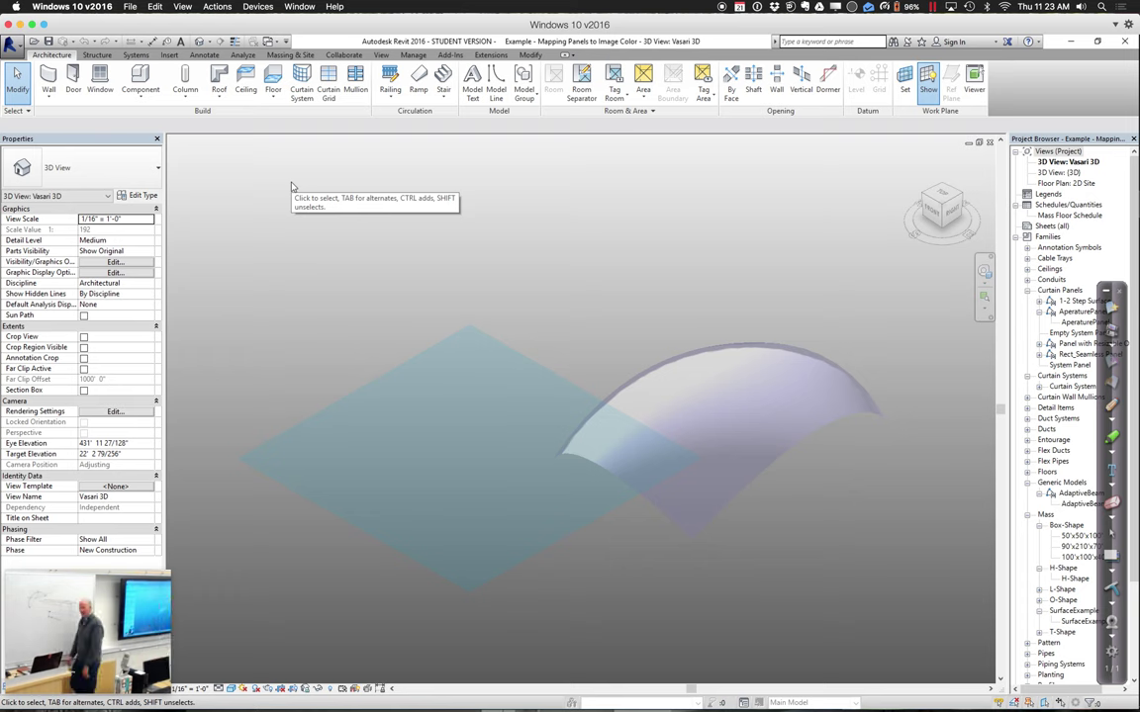
Open the SurfaceExample mass family for editing and raise the middle curve's reference point to an offset of about 108'
left_click(652, 428)
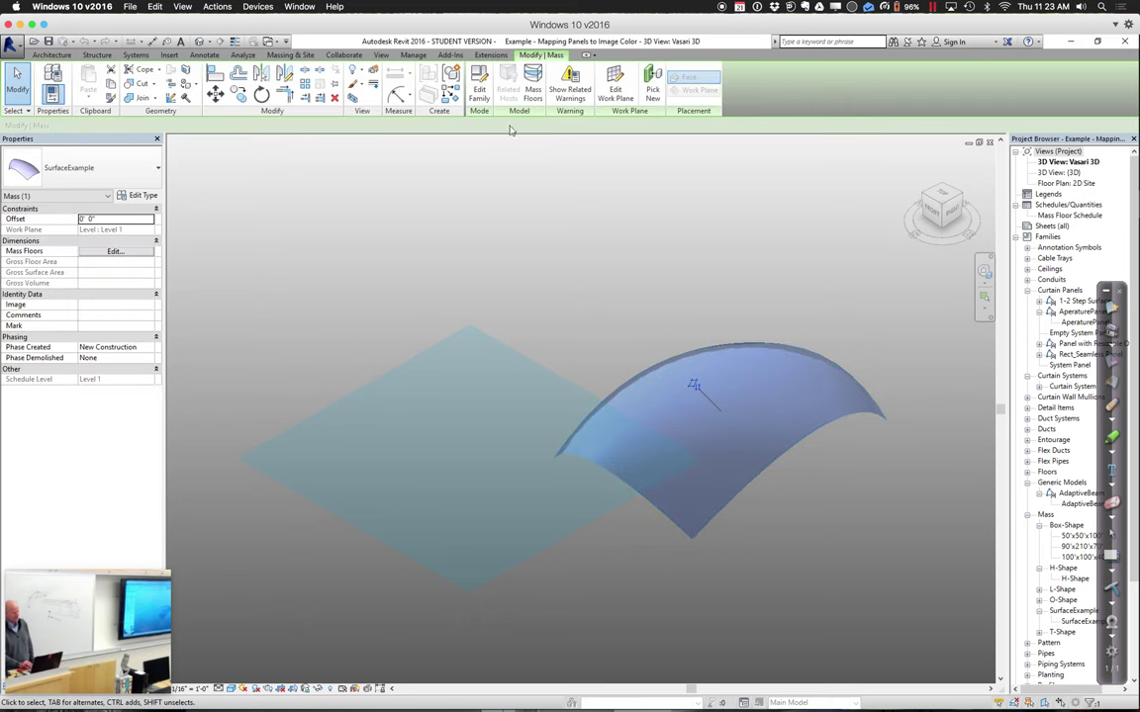
left_click(481, 91)
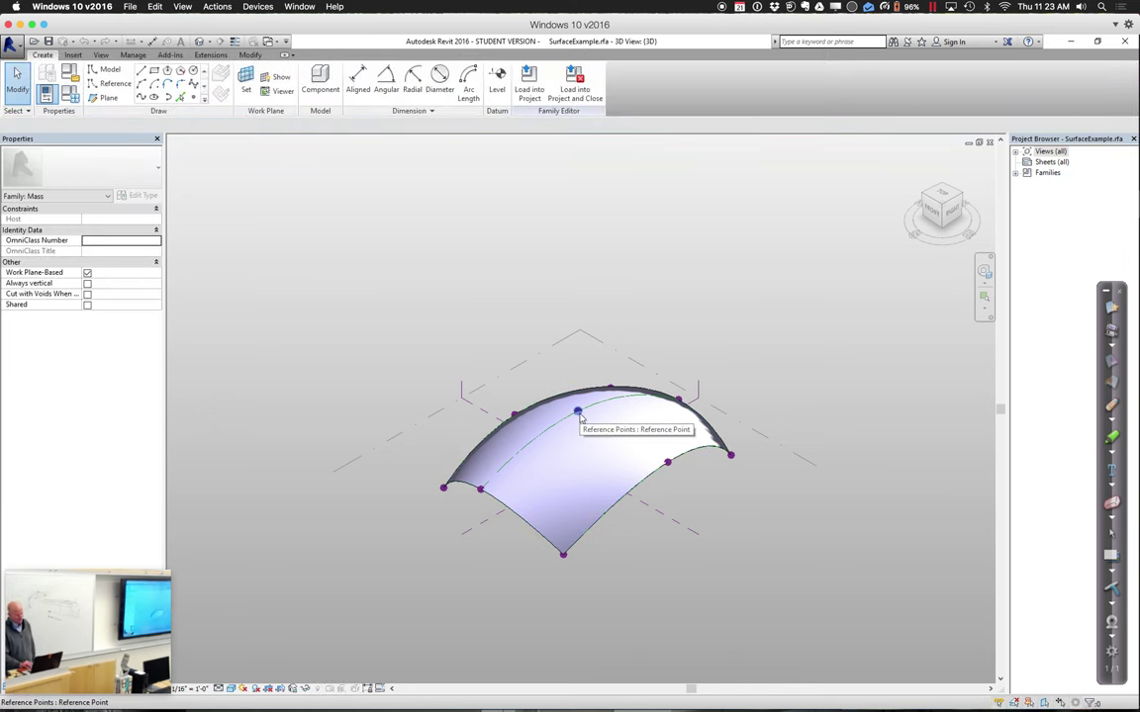
left_click(578, 413)
left_click_drag(586, 405, 582, 378)
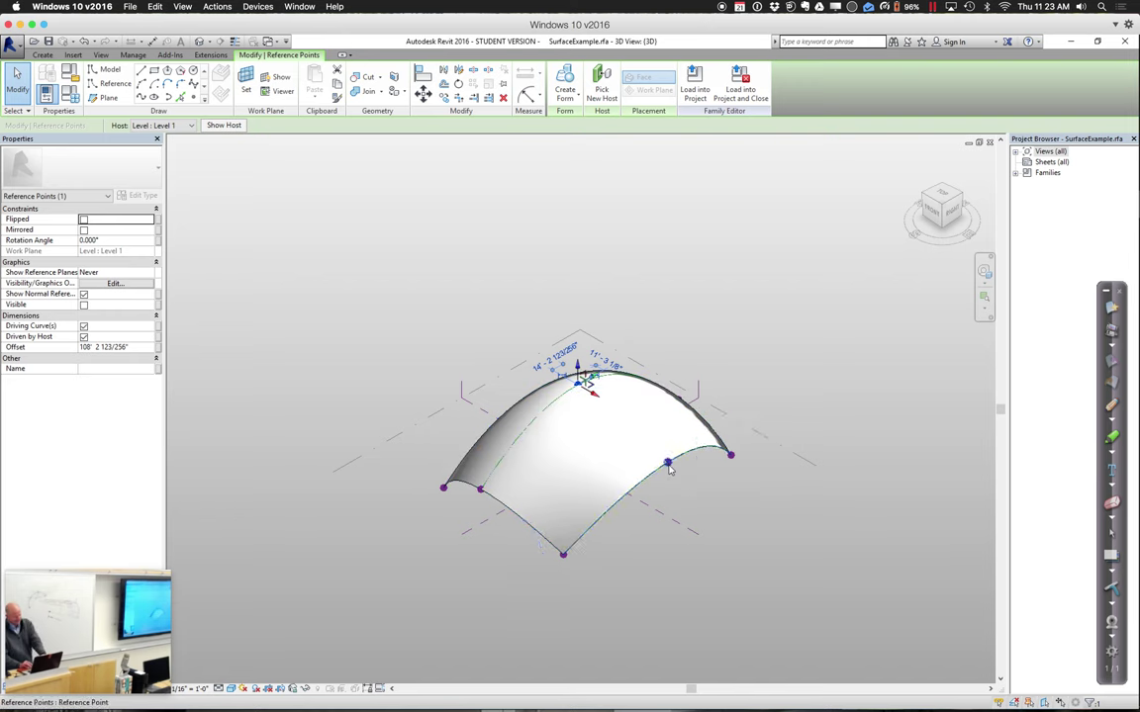
Move the front edge's middle reference point downward and outward, and reload the family into the project, overwriting the existing version and its parameter values
left_click(670, 470)
left_click_drag(670, 470, 731, 534)
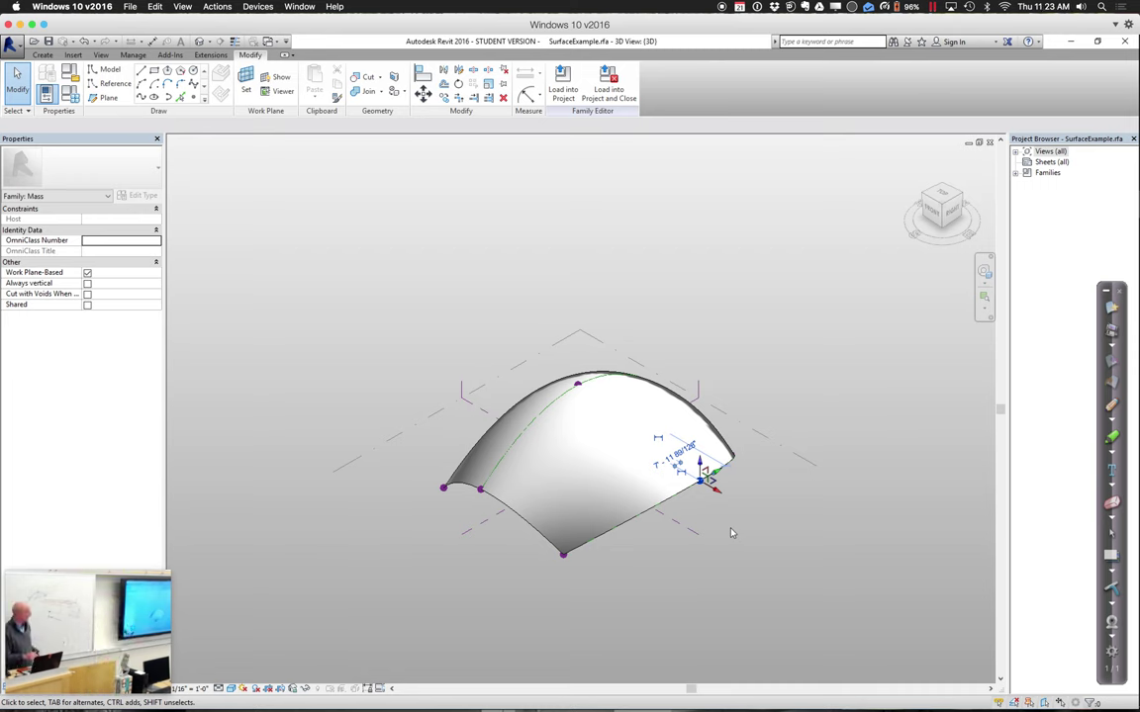
left_click(731, 534)
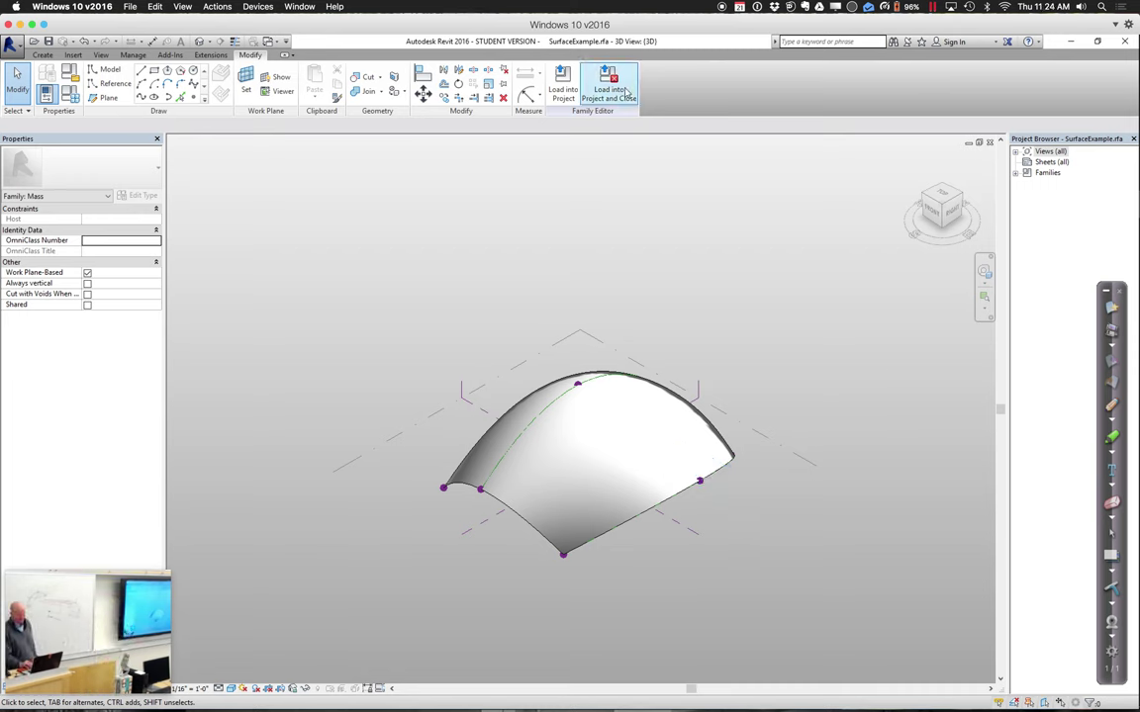
left_click(567, 83)
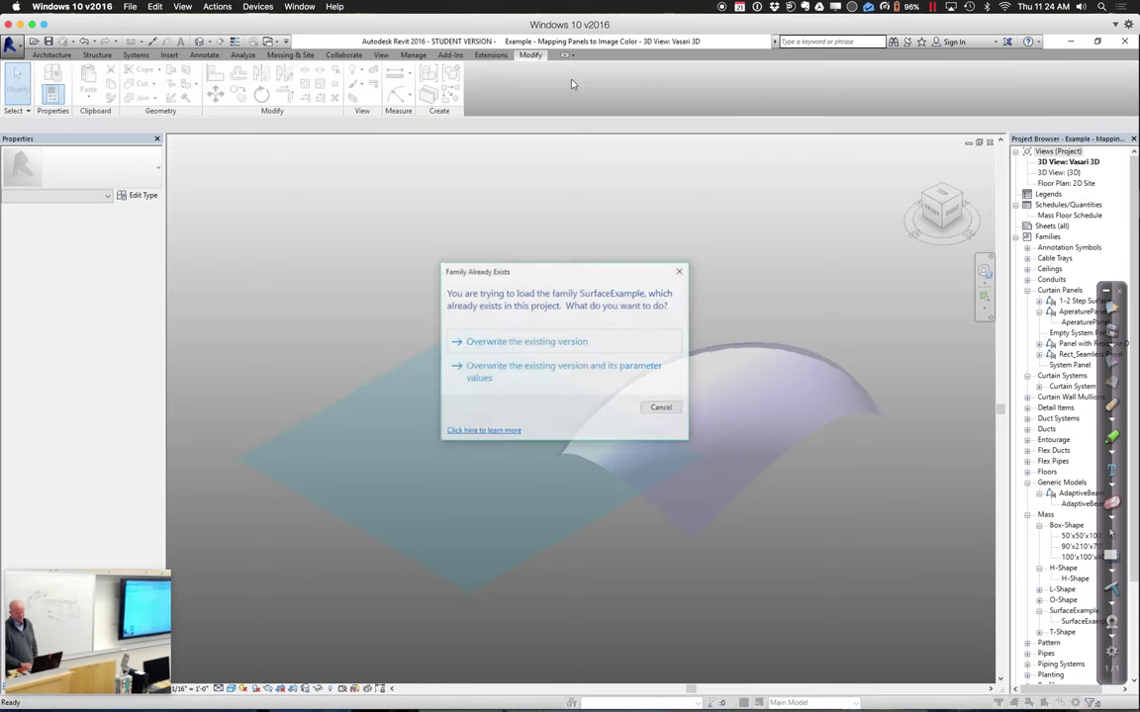
left_click(541, 375)
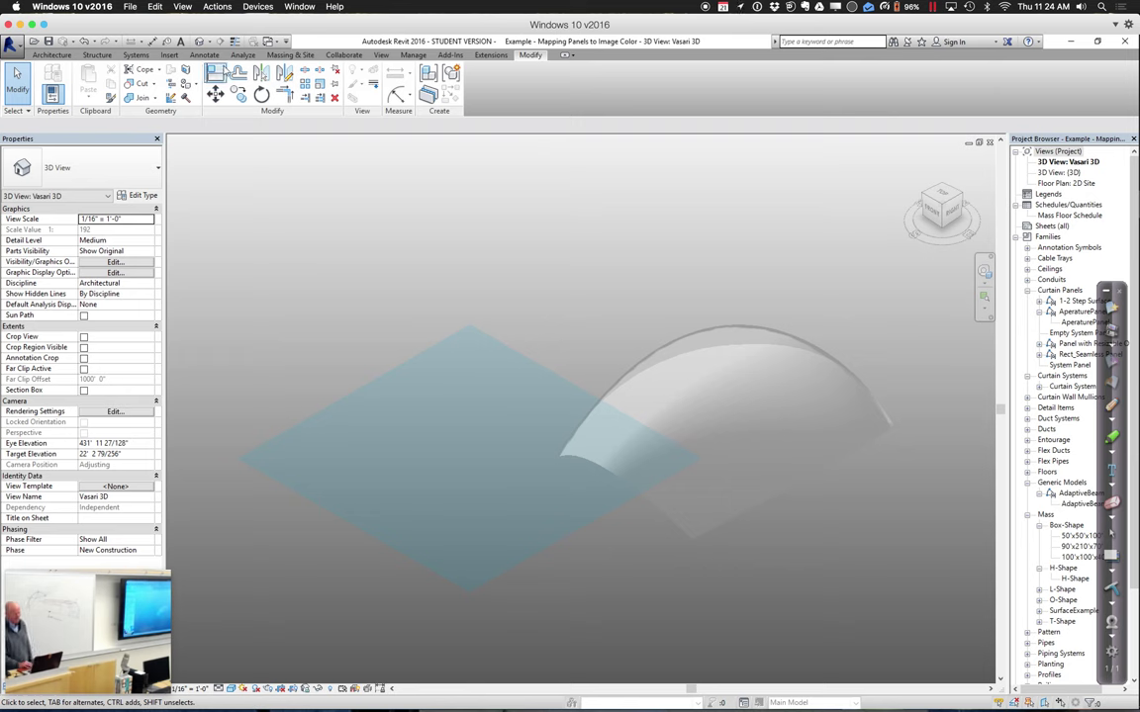
Launch Dynamo and open 1A - Mapping Panels to Image Color-Start.dyn from the Example 6.2 folder under Session 6 - Dynamo Examples
left_click(449, 55)
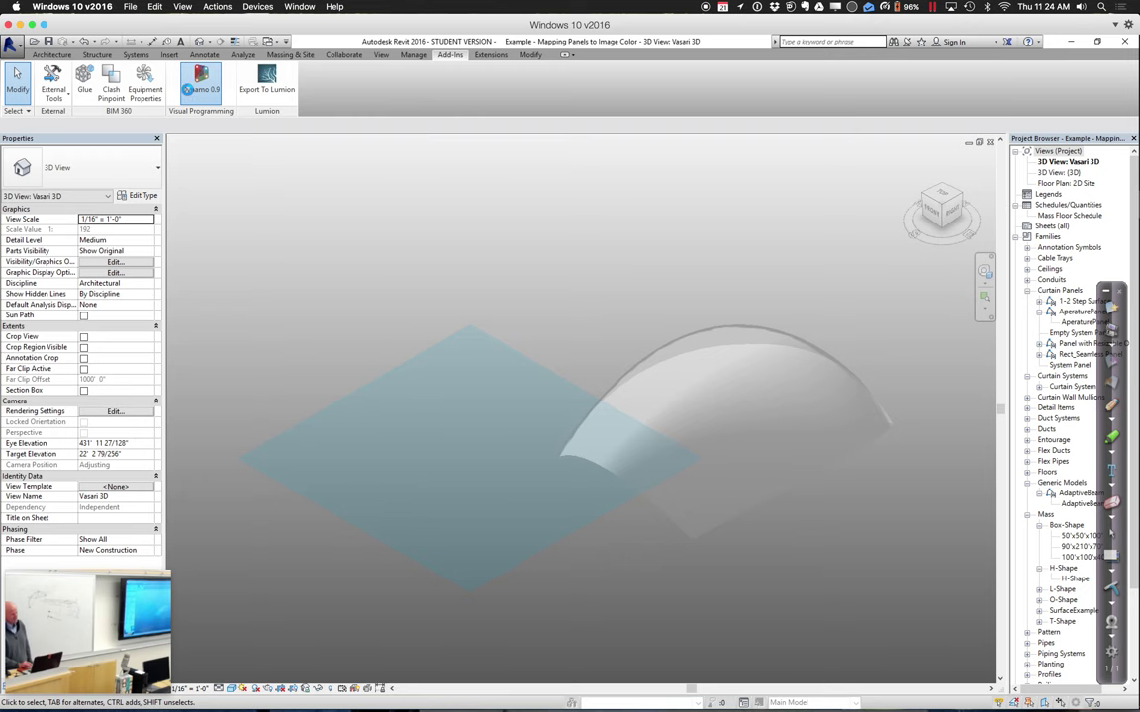
left_click(187, 89)
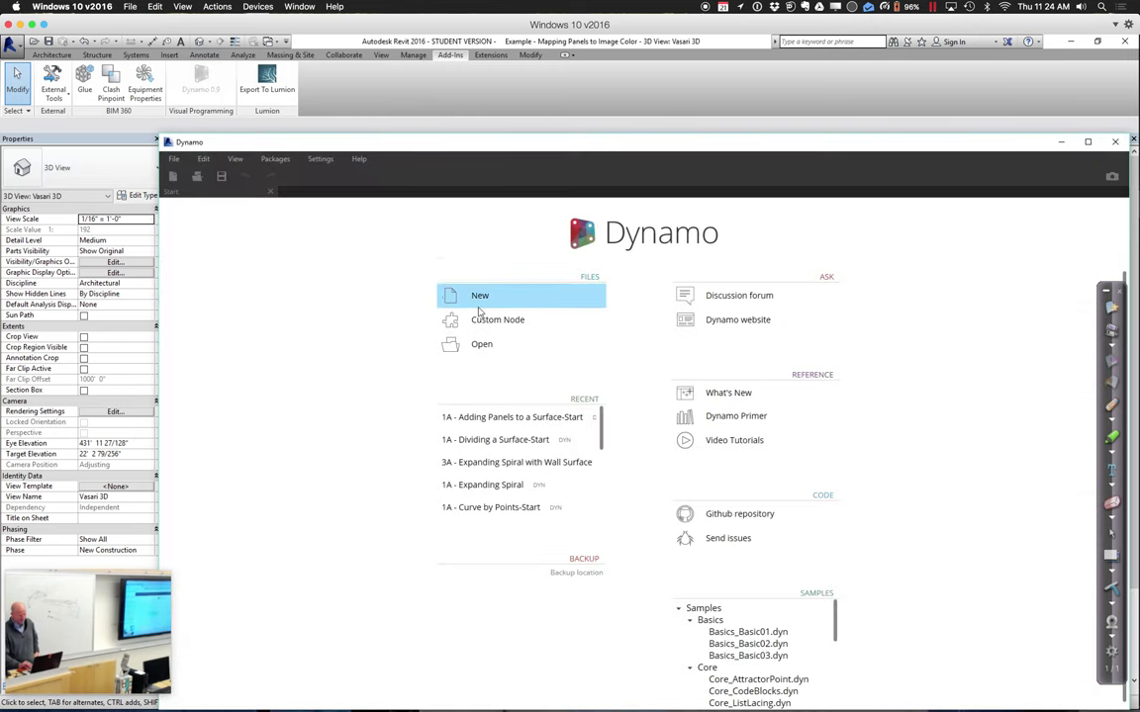
left_click(478, 347)
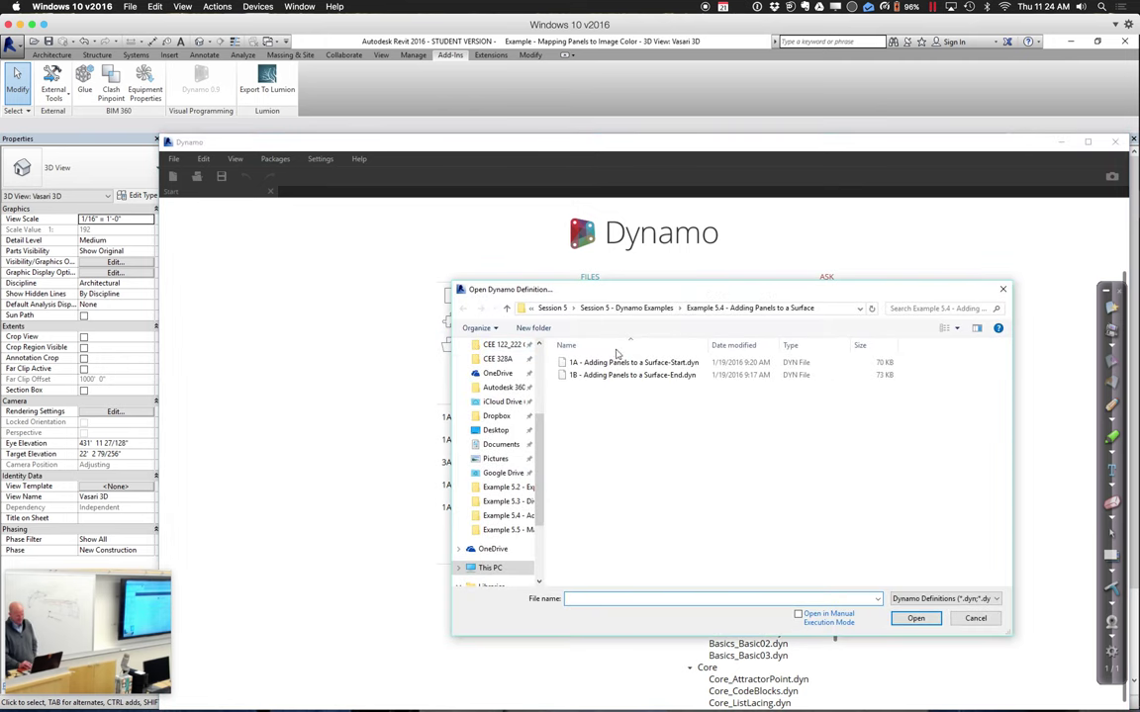
left_click(611, 310)
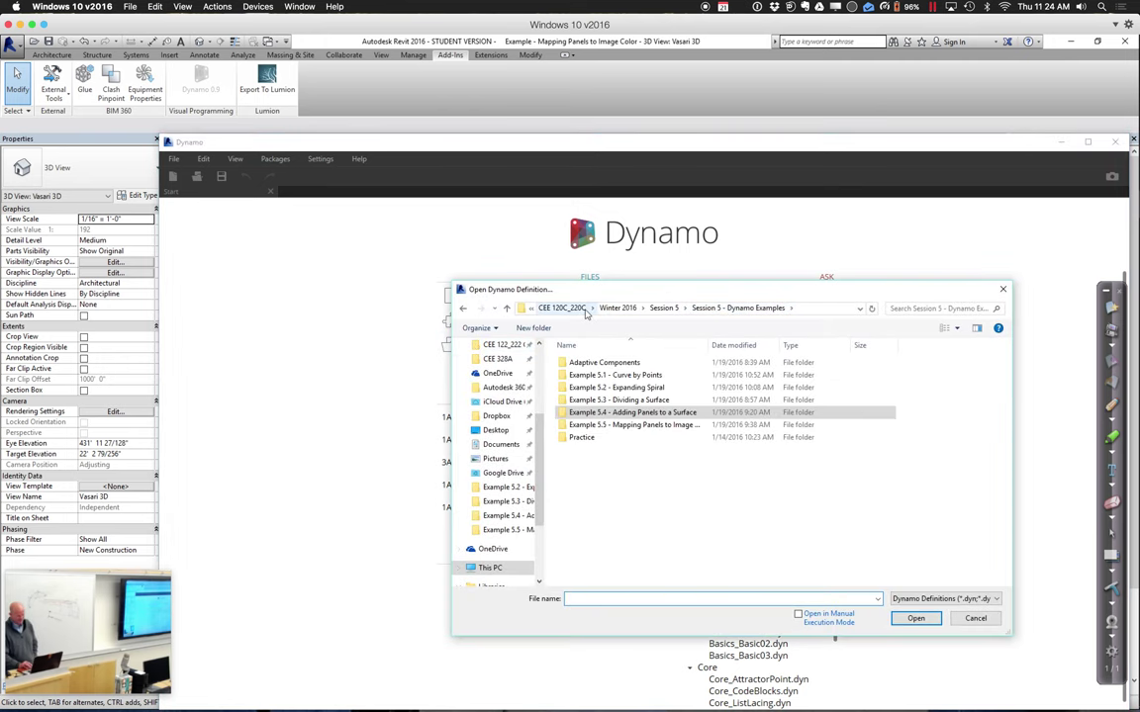
left_click(615, 310)
double_click(586, 438)
double_click(609, 362)
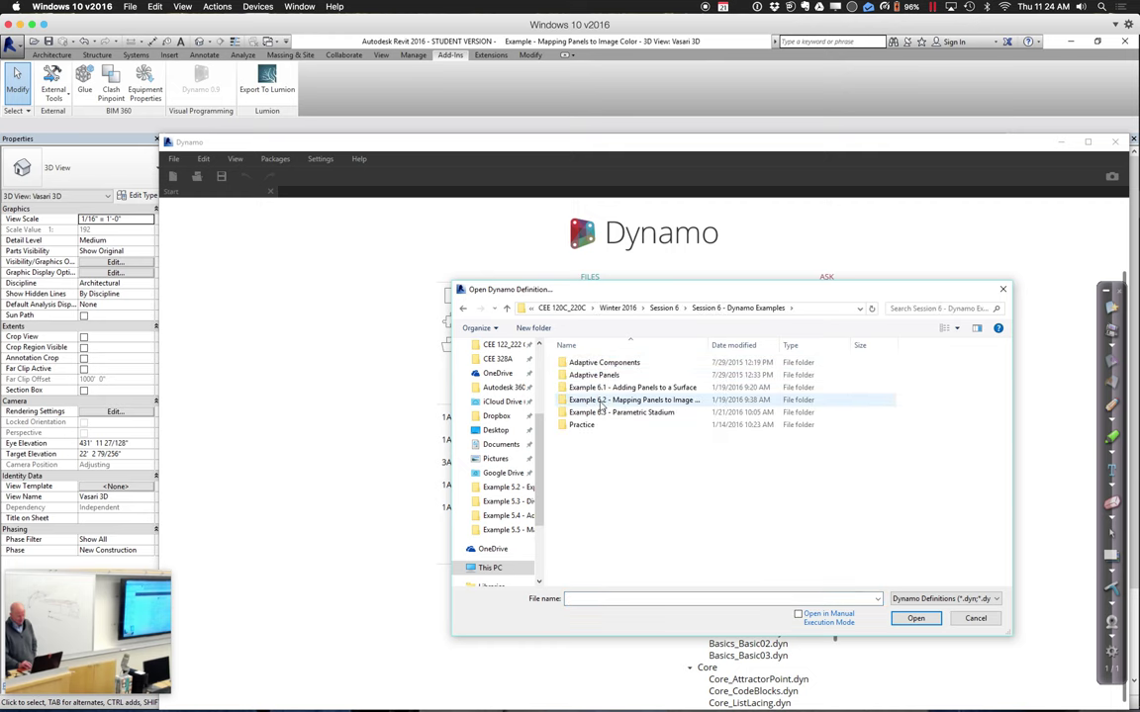
double_click(599, 402)
left_click(596, 363)
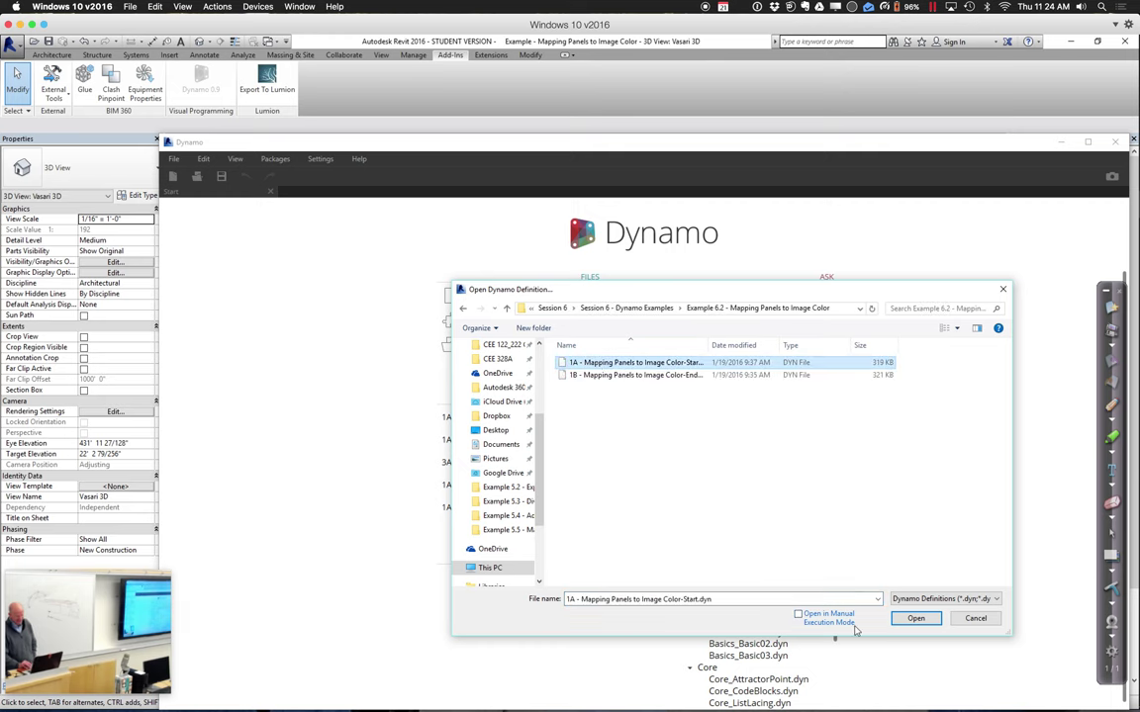
left_click(910, 618)
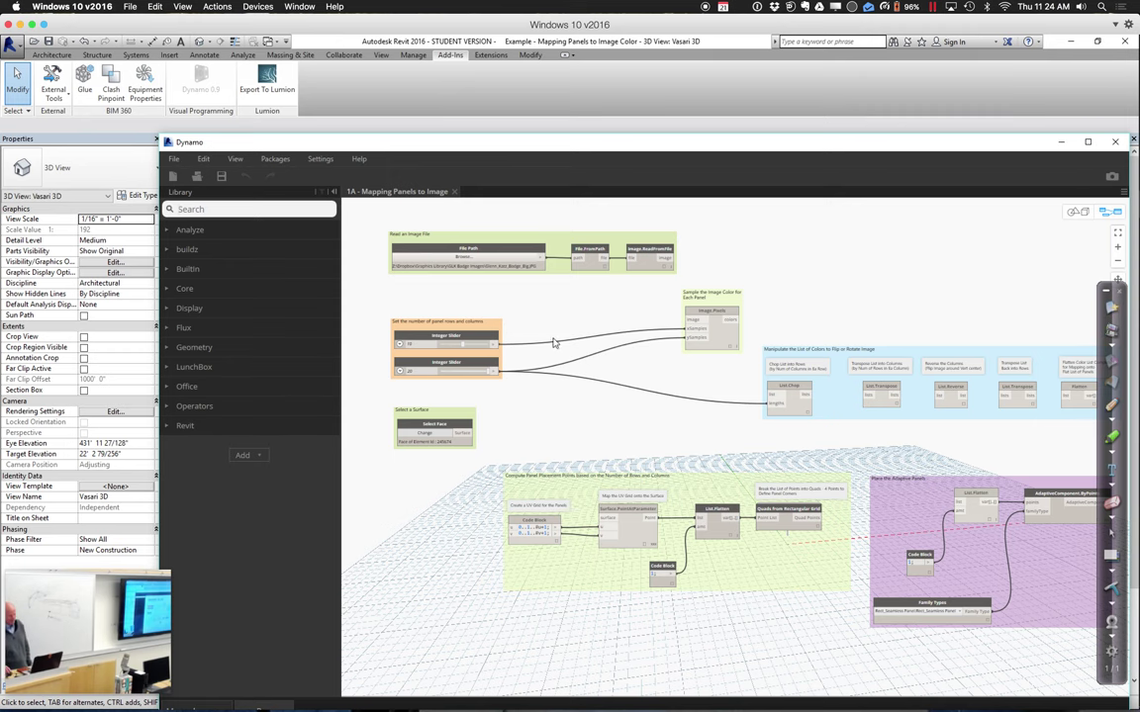
Reselect the curved face of the SurfaceExample mass in Revit as the input of the Select Face node
scroll(553, 343, "up", 5)
middle_click_drag(558, 345, 690, 326)
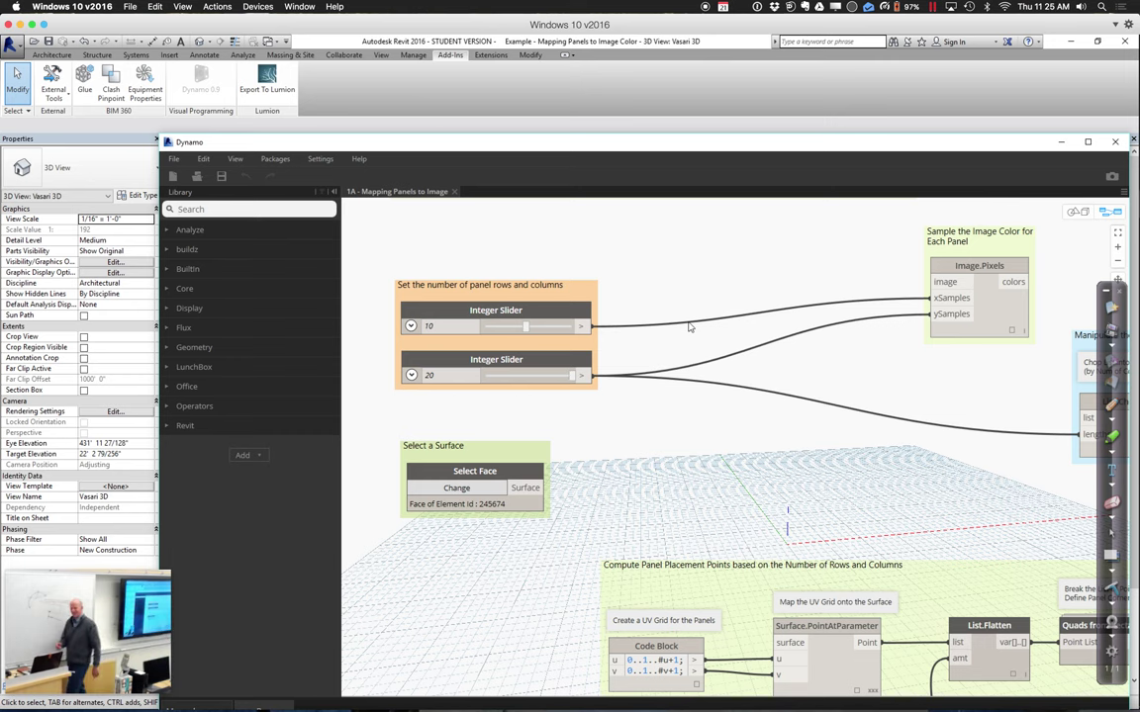
left_click_drag(294, 145, 784, 132)
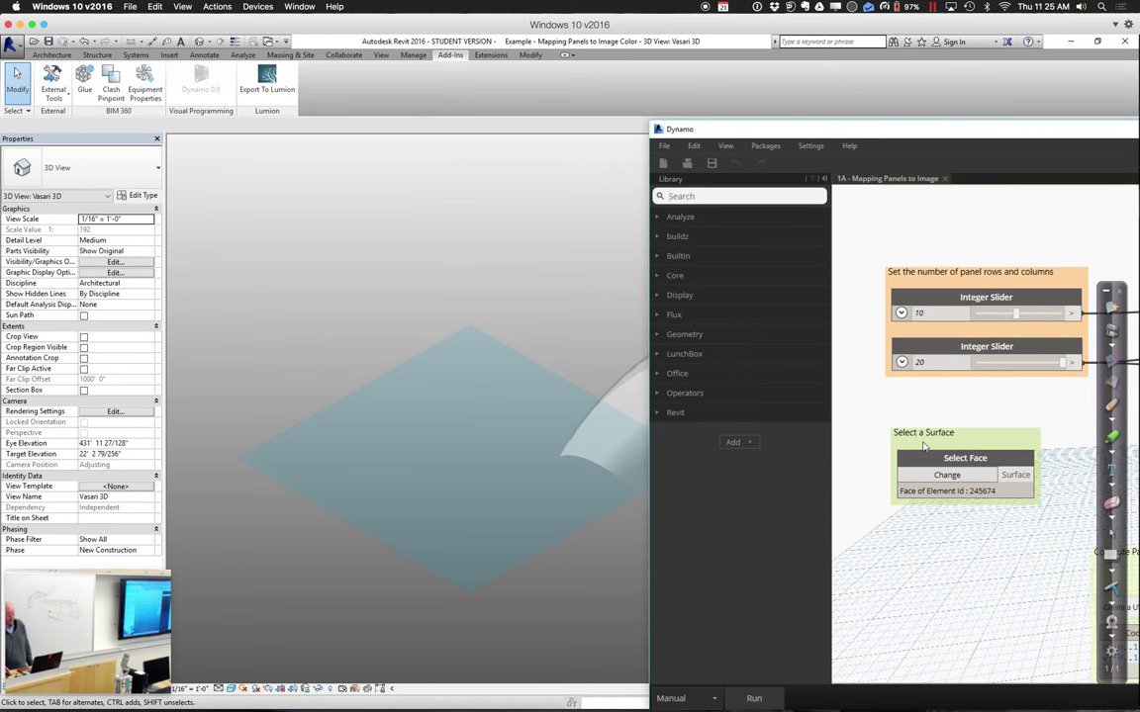
left_click(936, 477)
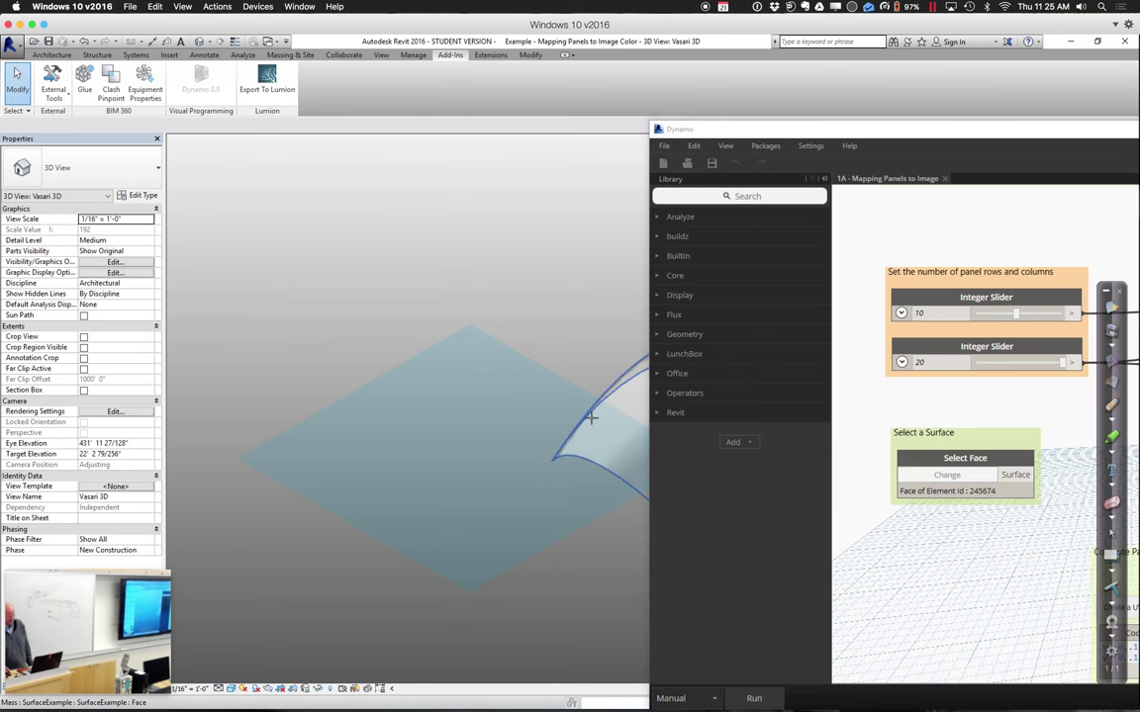
left_click(592, 423)
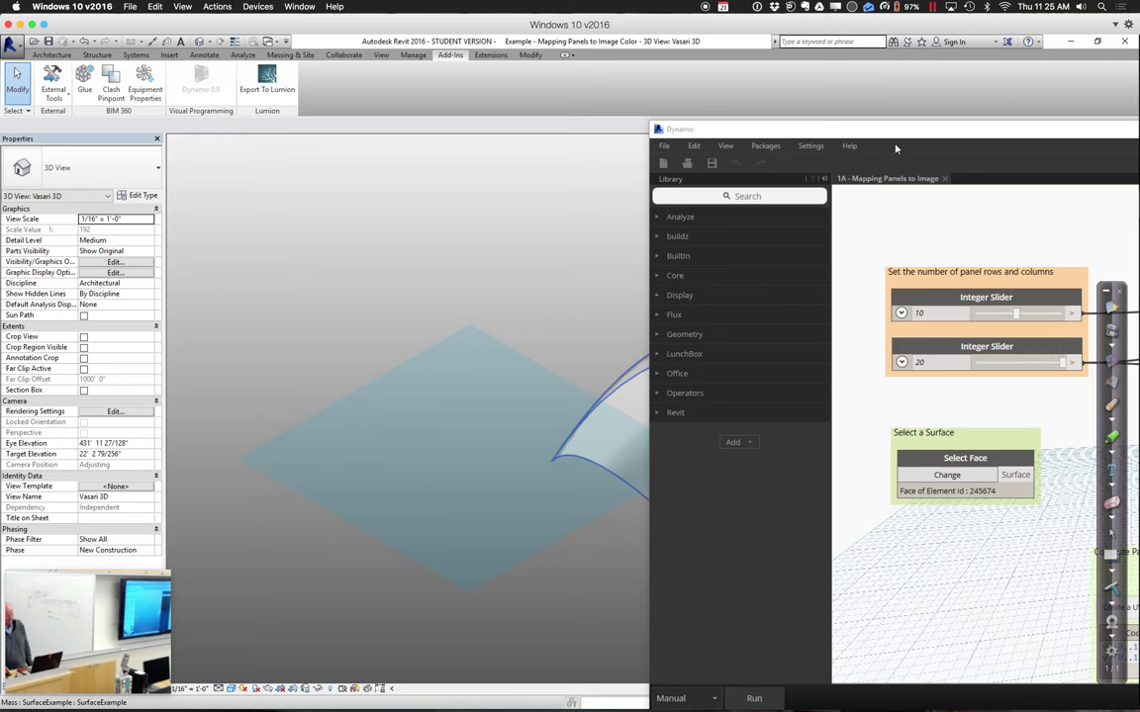
left_click_drag(896, 139, 274, 93)
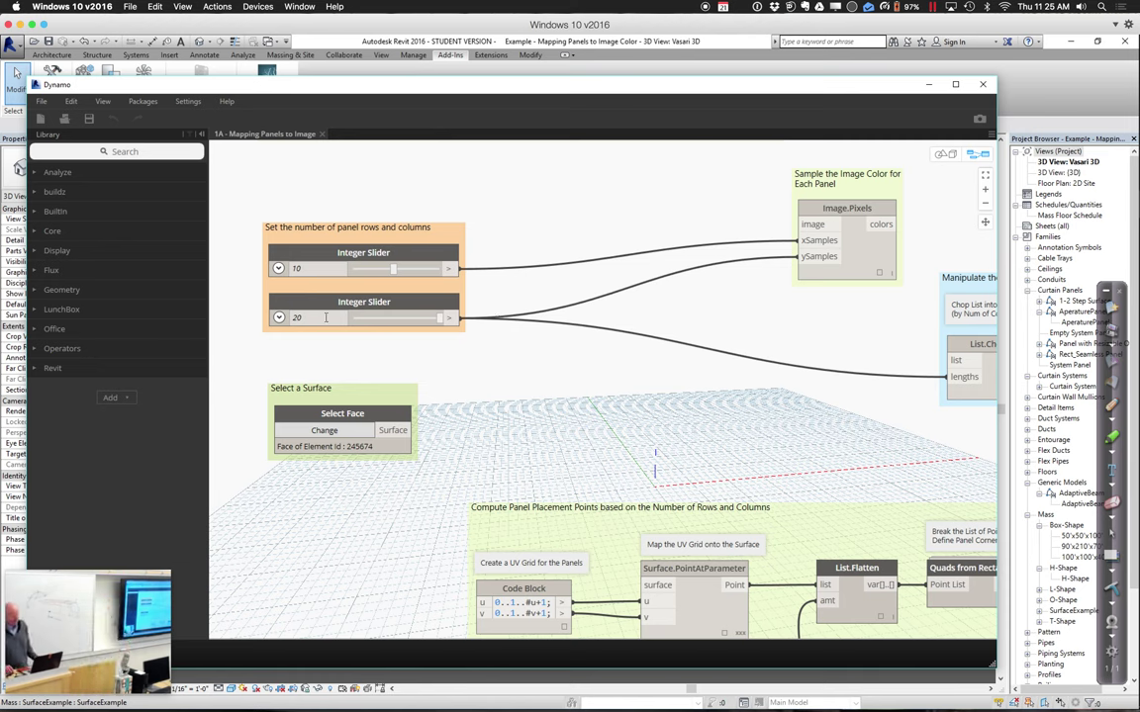
Set the second Integer Slider to 10 and connect Select Face's Surface output to the surface input of Surface.PointAtParameter
type("10")
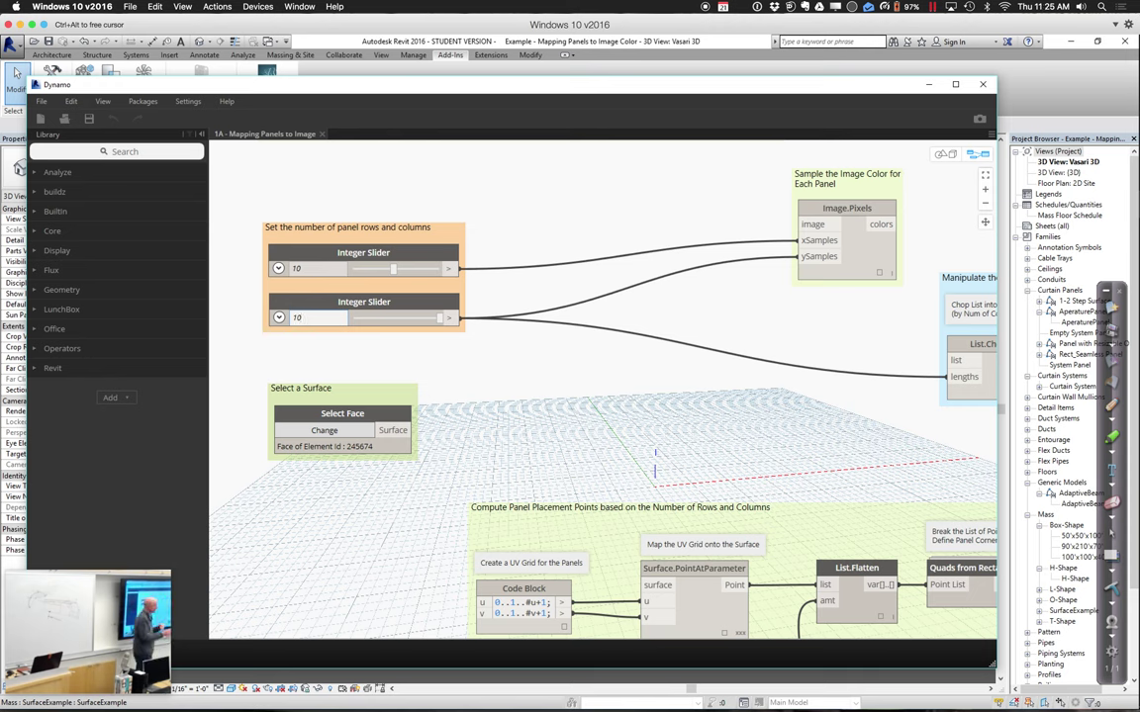
key("Return")
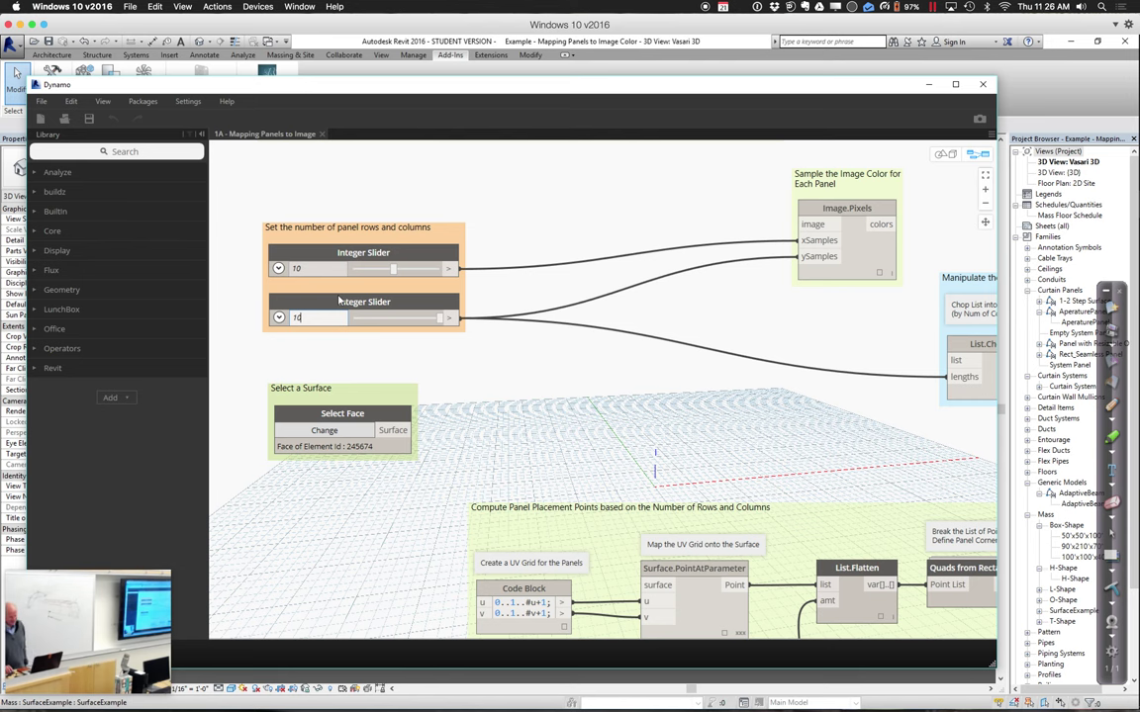
middle_click_drag(534, 229, 506, 189)
middle_click_drag(567, 369, 556, 342)
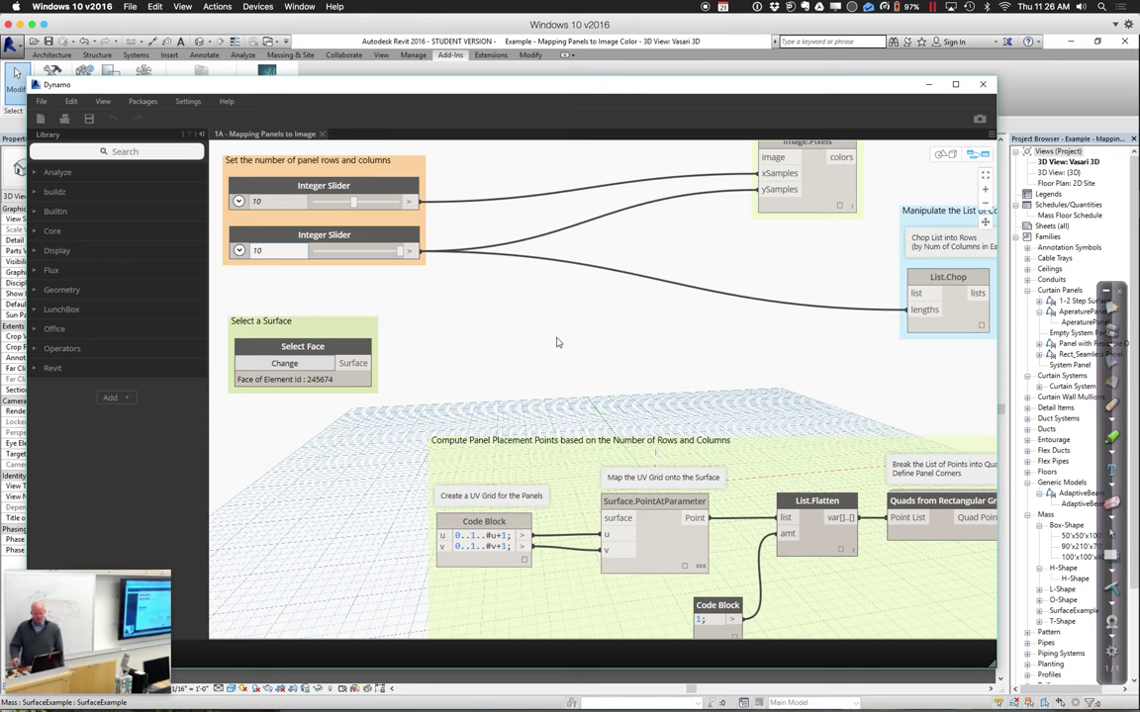
left_click_drag(374, 364, 600, 519)
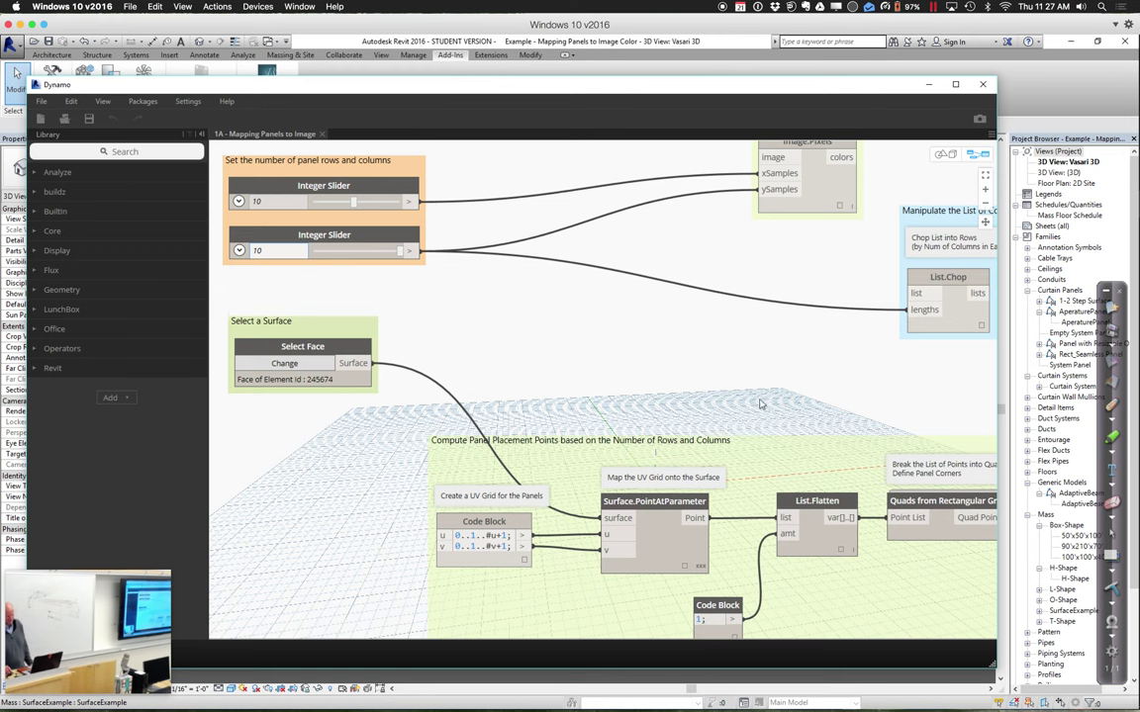
Run the graph with the surface connected, keeping the execution mode on Manual
middle_click_drag(760, 403, 462, 298)
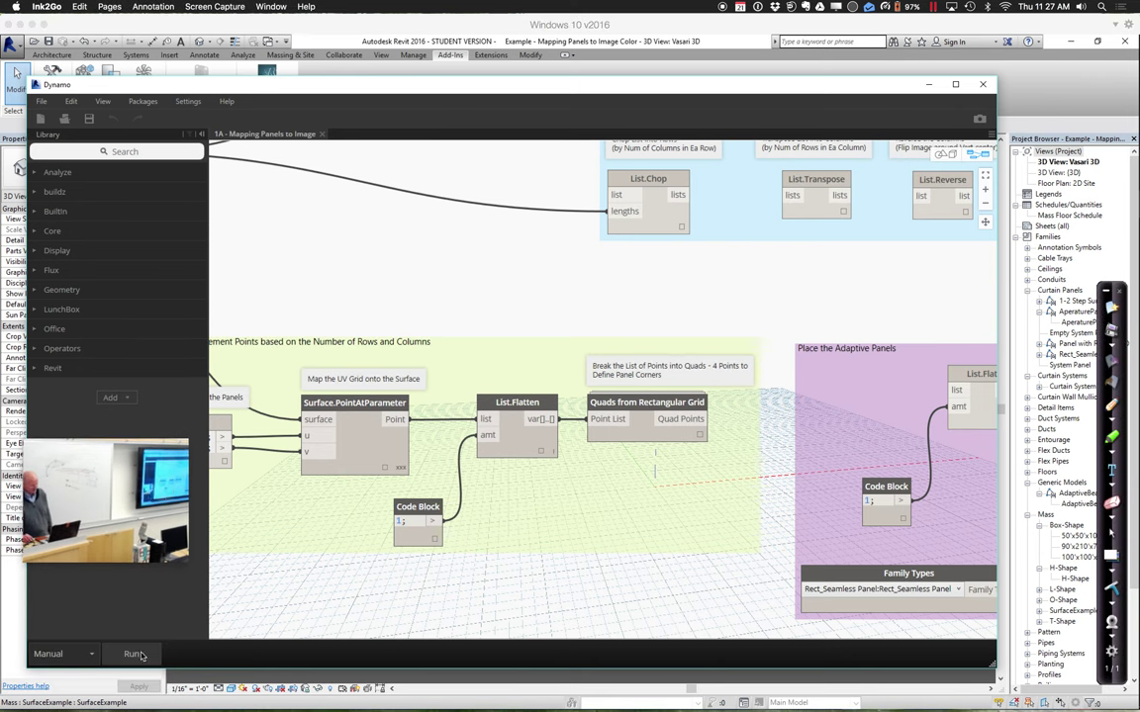
left_click(144, 665)
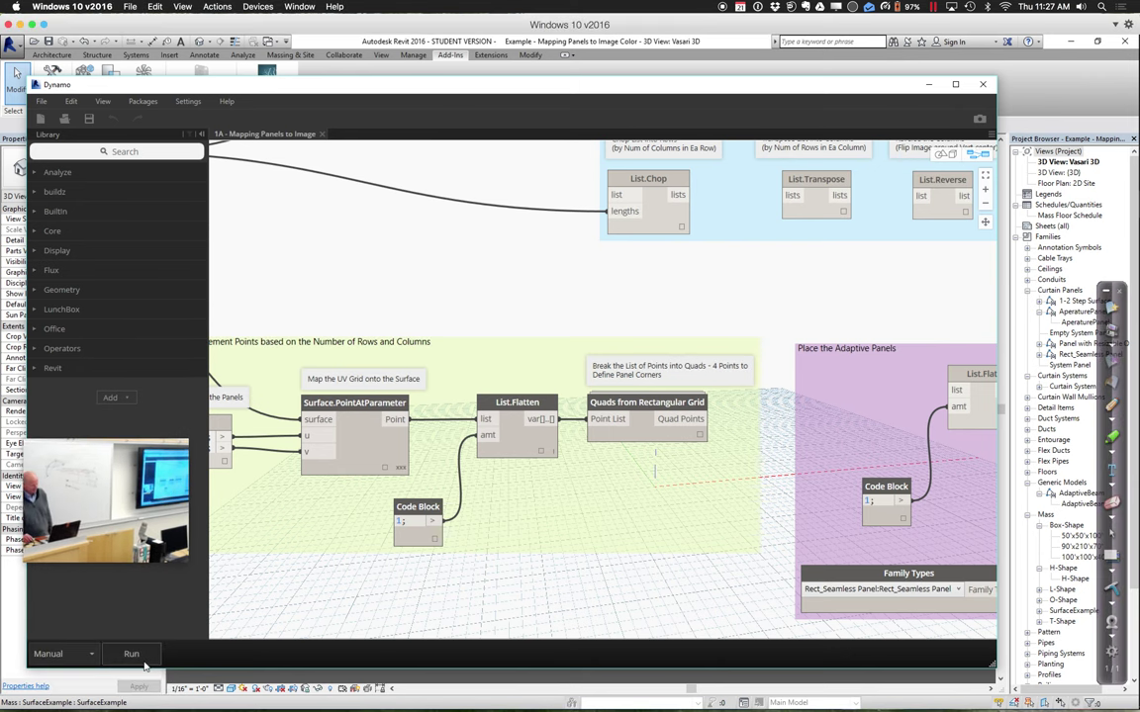
left_click(91, 656)
left_click(91, 658)
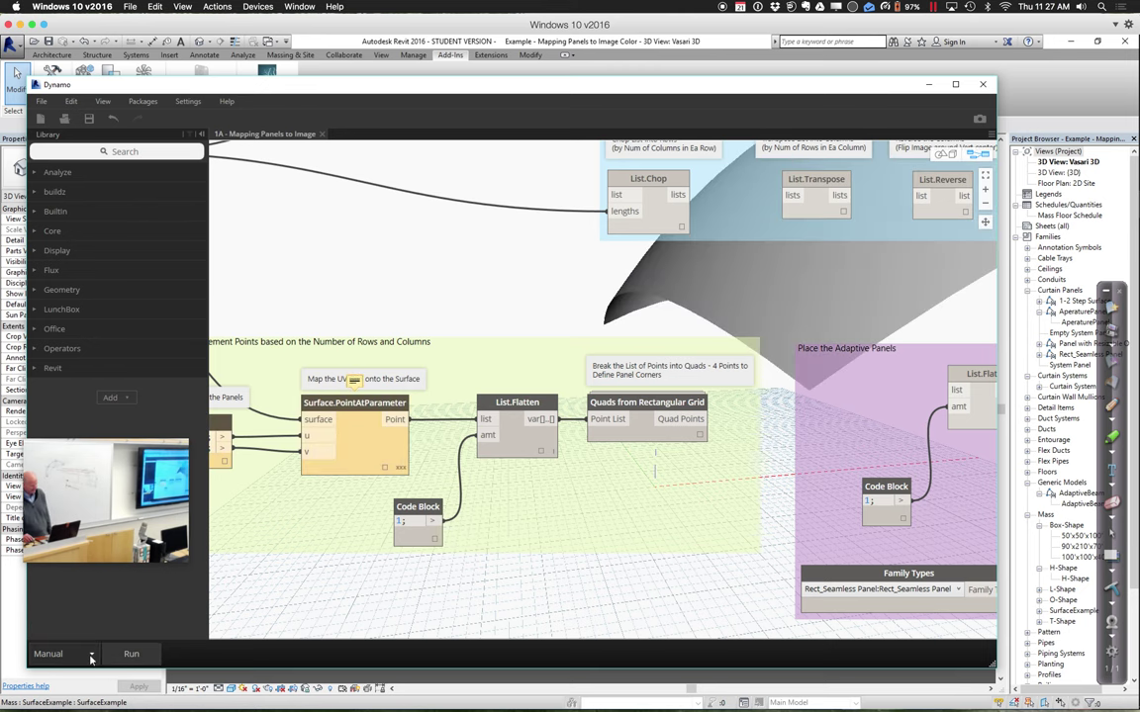
Connect the first Integer Slider to the UV grid Code Block's u input and the second slider to its v input
middle_click_drag(274, 594, 577, 646)
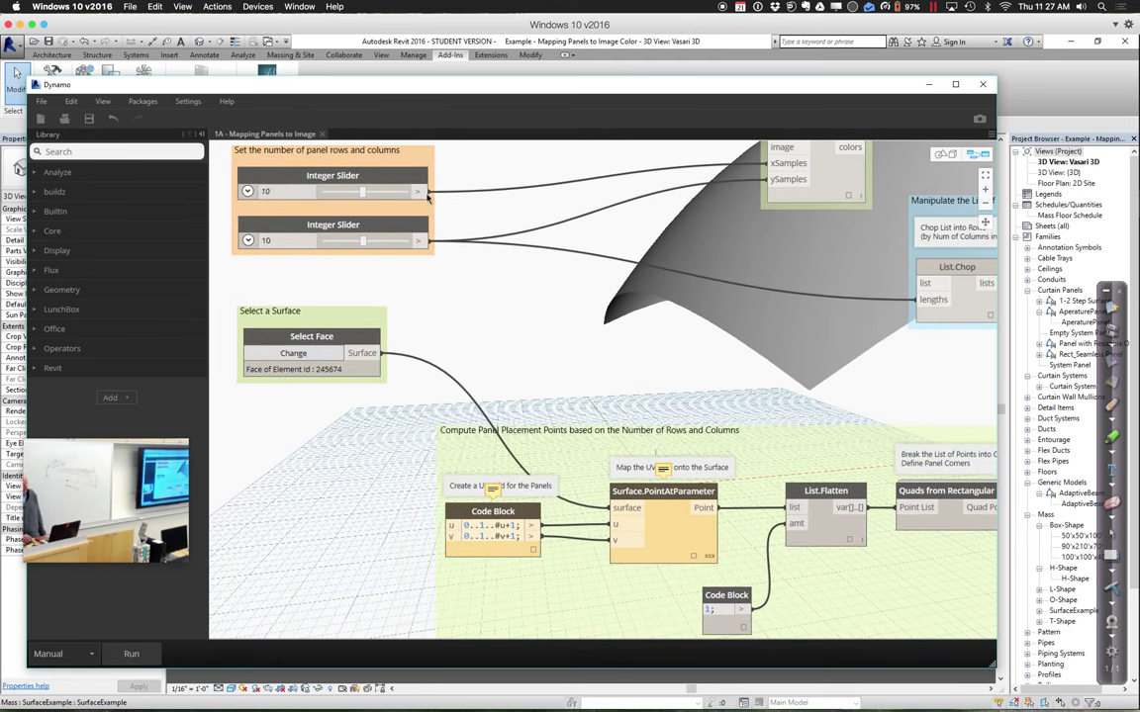
left_click_drag(422, 192, 453, 527)
left_click_drag(419, 240, 450, 538)
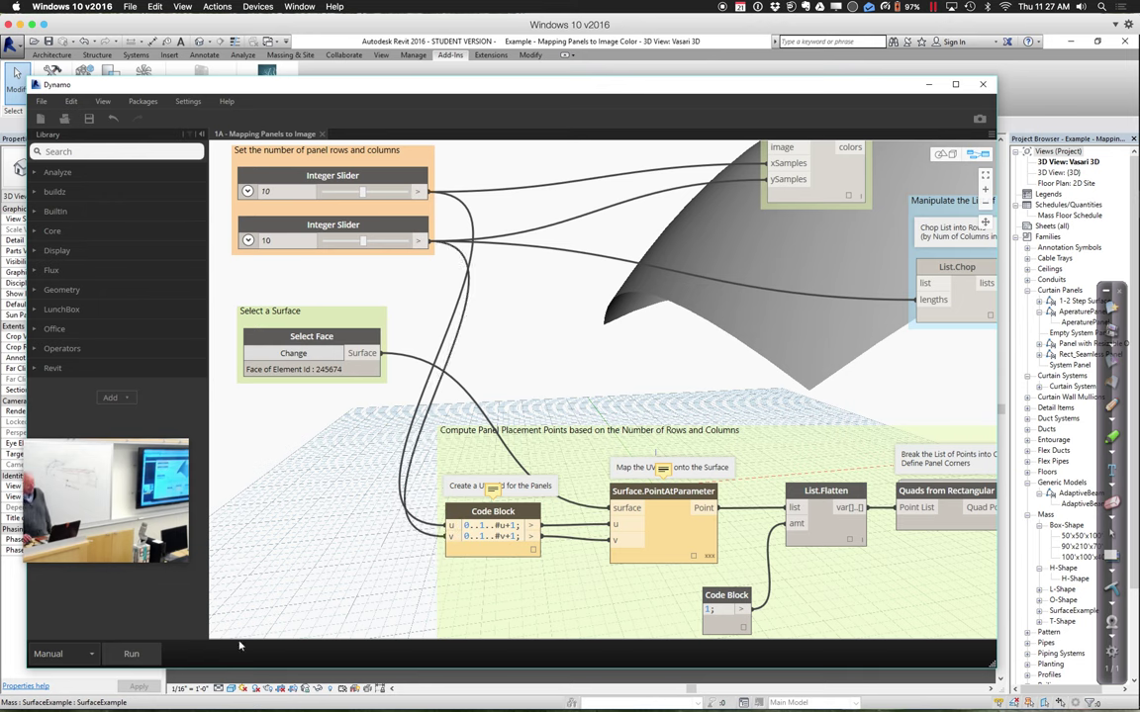
Set the graph's execution mode to Automatic and preview the output list of the Quads from Rectangular Grid node
left_click(94, 657)
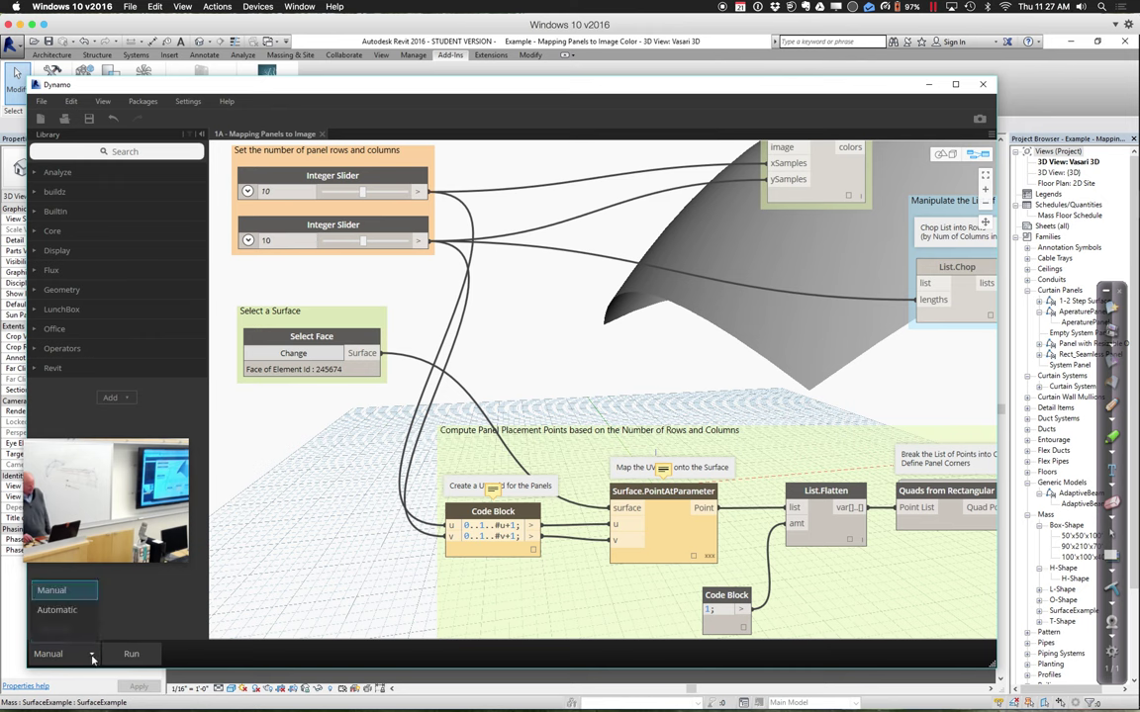
left_click(59, 610)
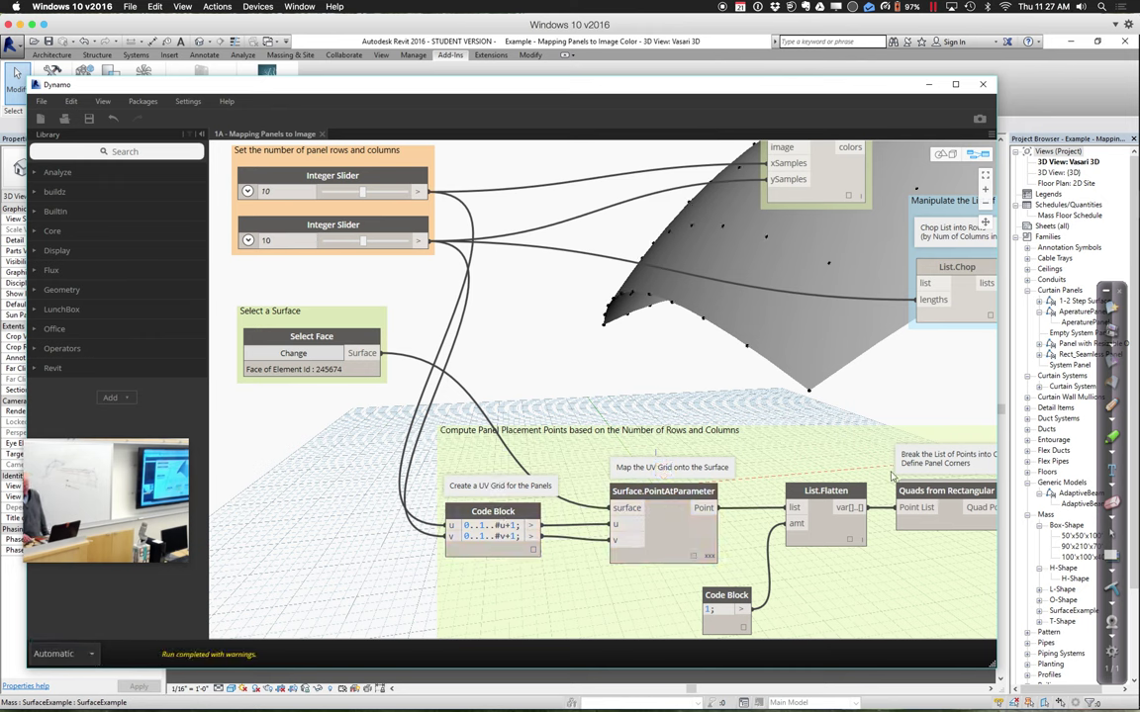
scroll(888, 556, "right", 5)
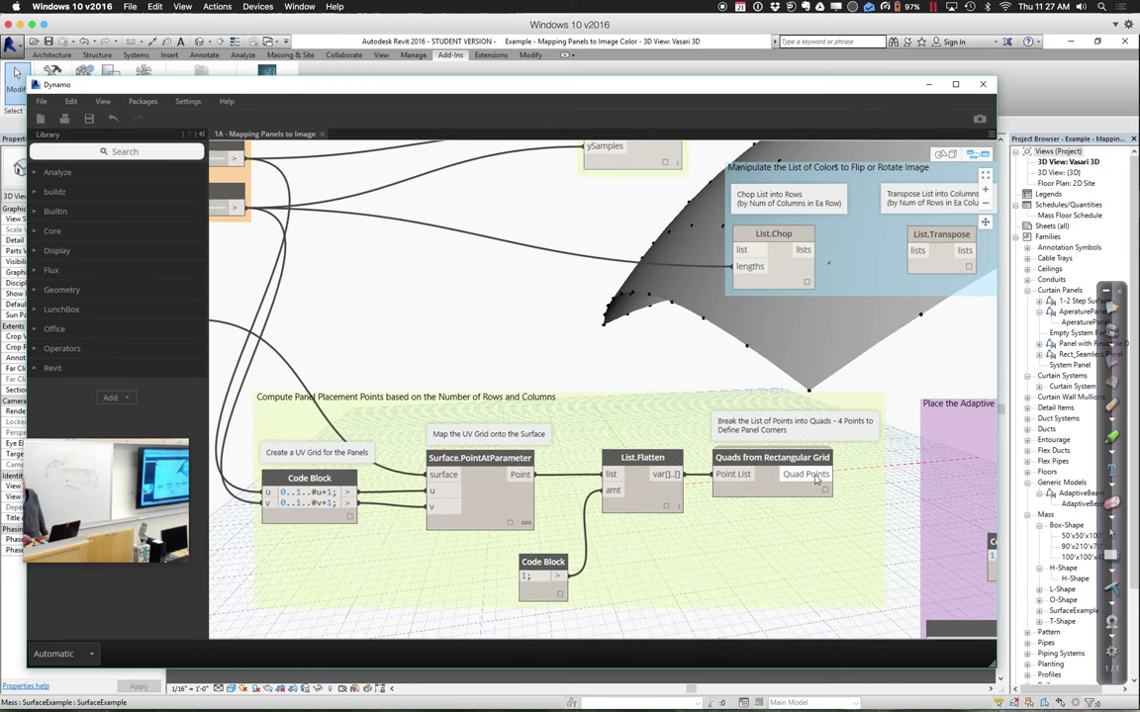
left_click(824, 493)
Connect Quad Points to the list input of List.Flatten in the Place the Adaptive Panels group, resolving the panel error with Delete Type
middle_click_drag(860, 519, 580, 497)
left_click(551, 451)
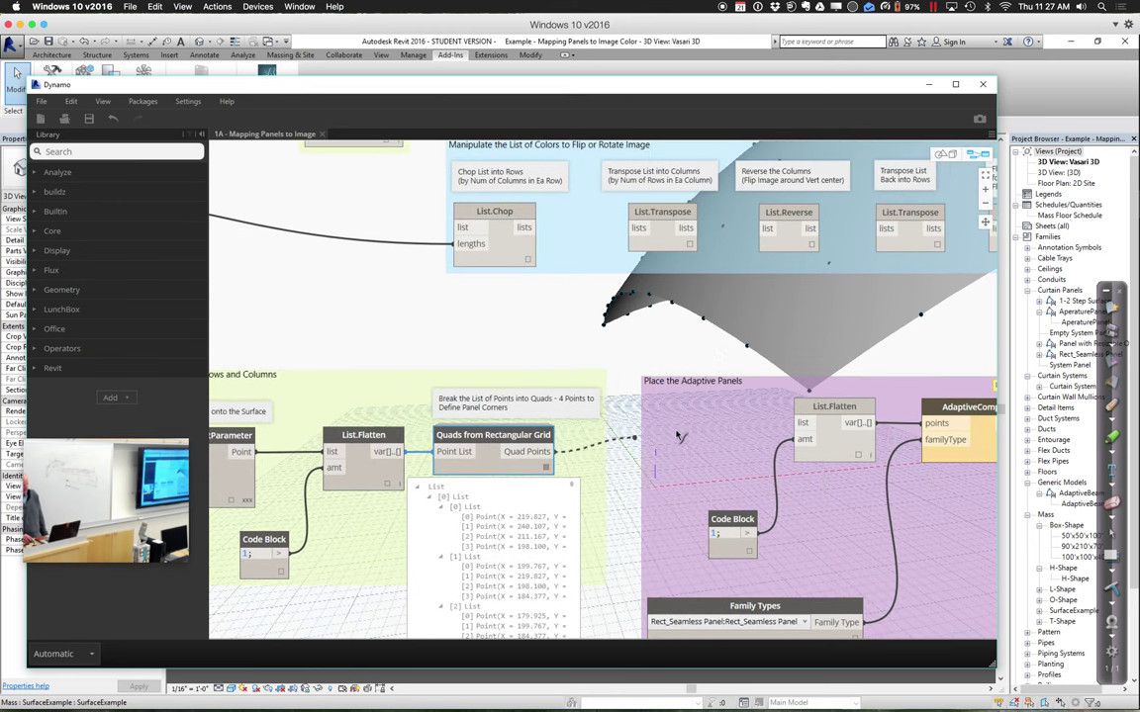
left_click(803, 423)
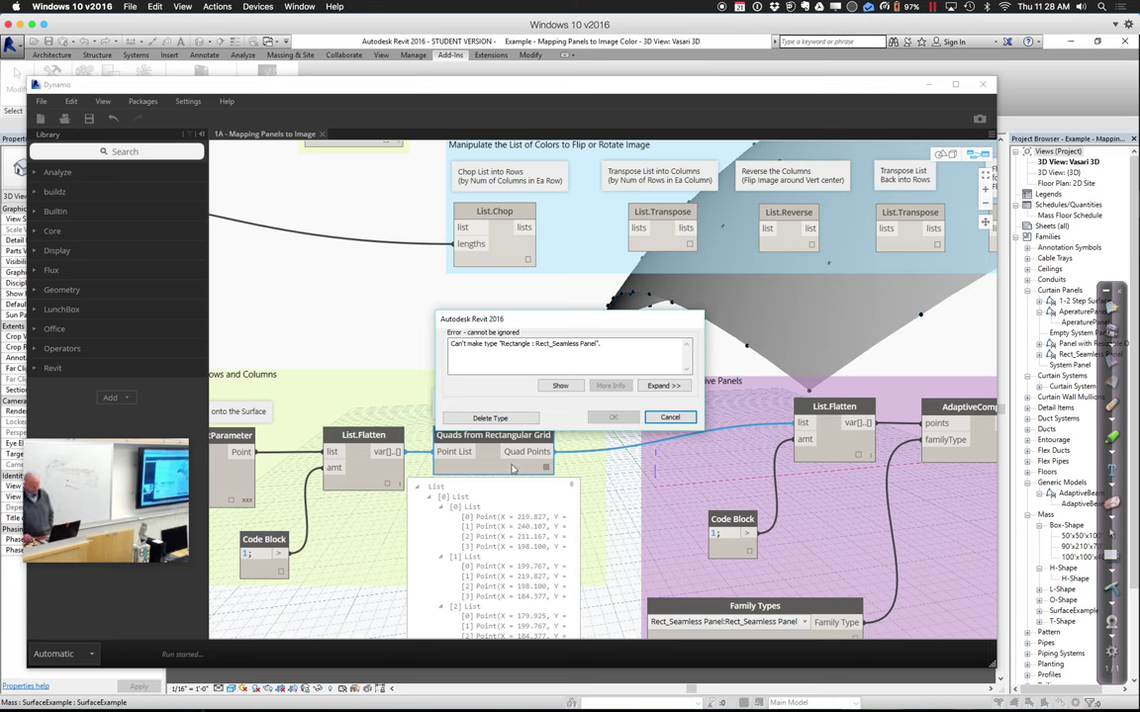
left_click(517, 420)
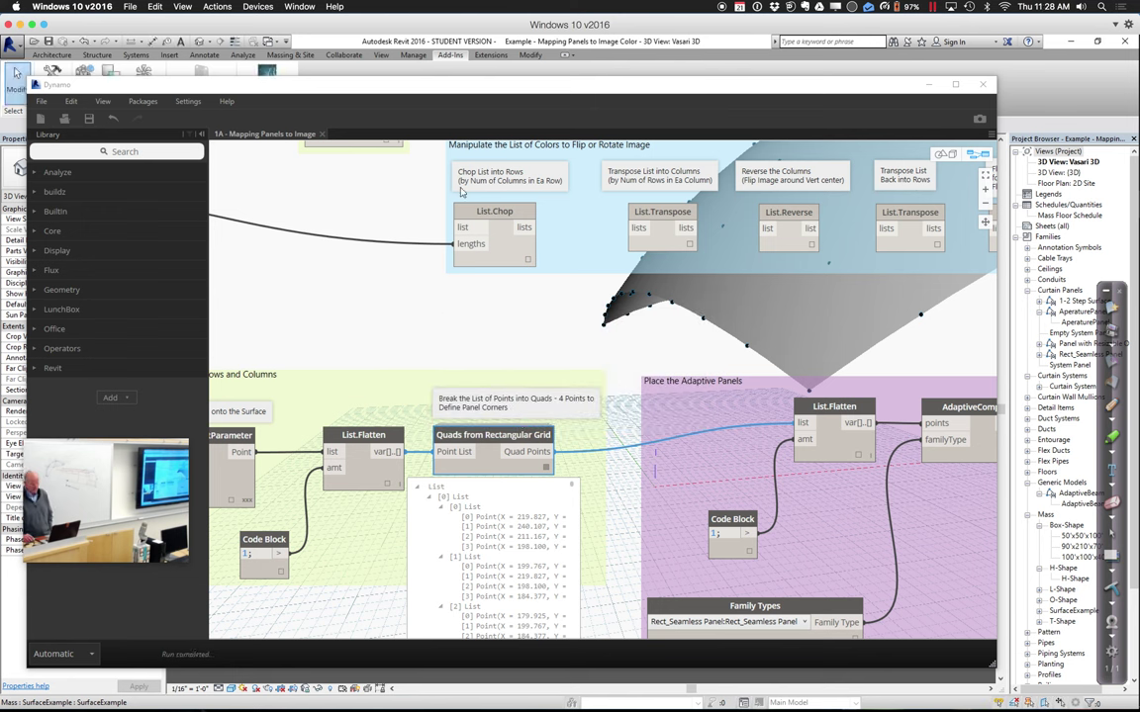
Switch to the Revit 3D view and examine the adaptive panels across the curved surface and at its lower corner
left_click_drag(470, 96, 442, 596)
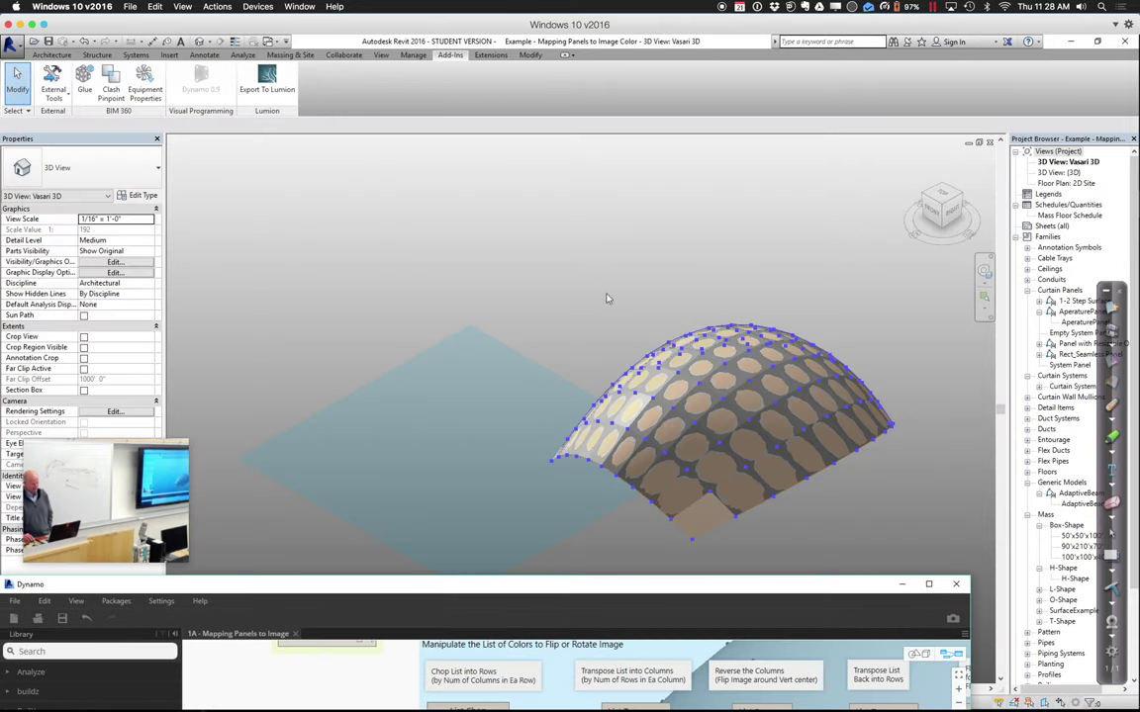
middle_click_drag(605, 298, 565, 236, "shift")
middle_click_drag(659, 278, 593, 245, "shift")
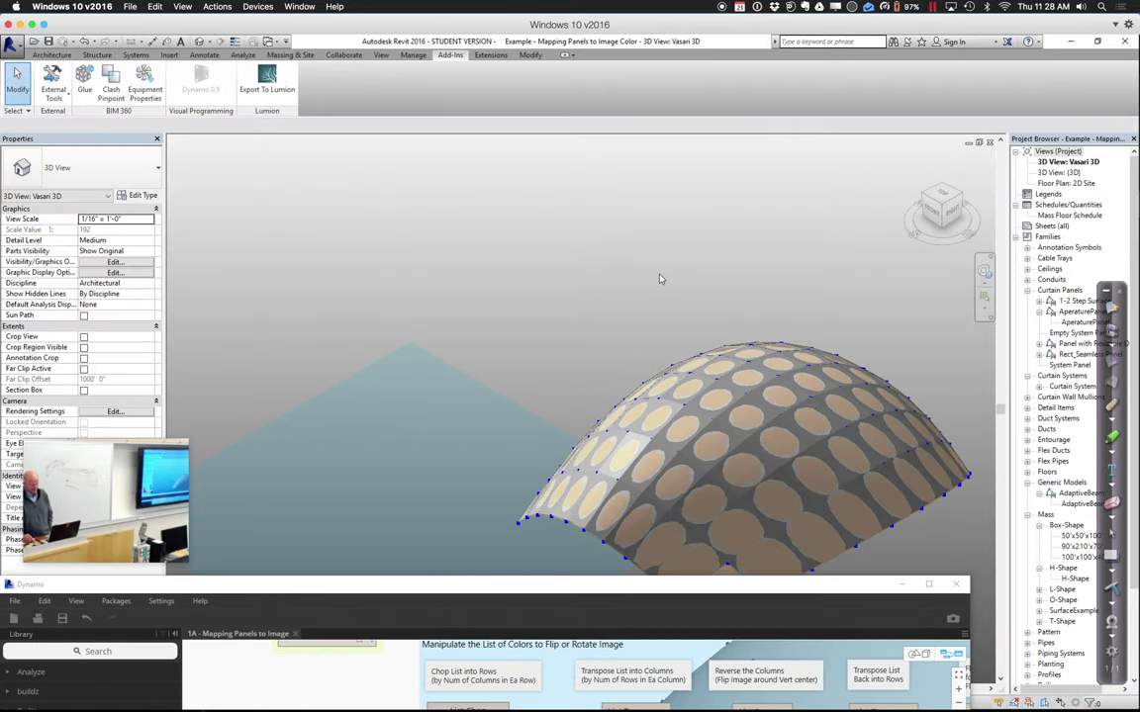
middle_click_drag(667, 270, 610, 188, "shift")
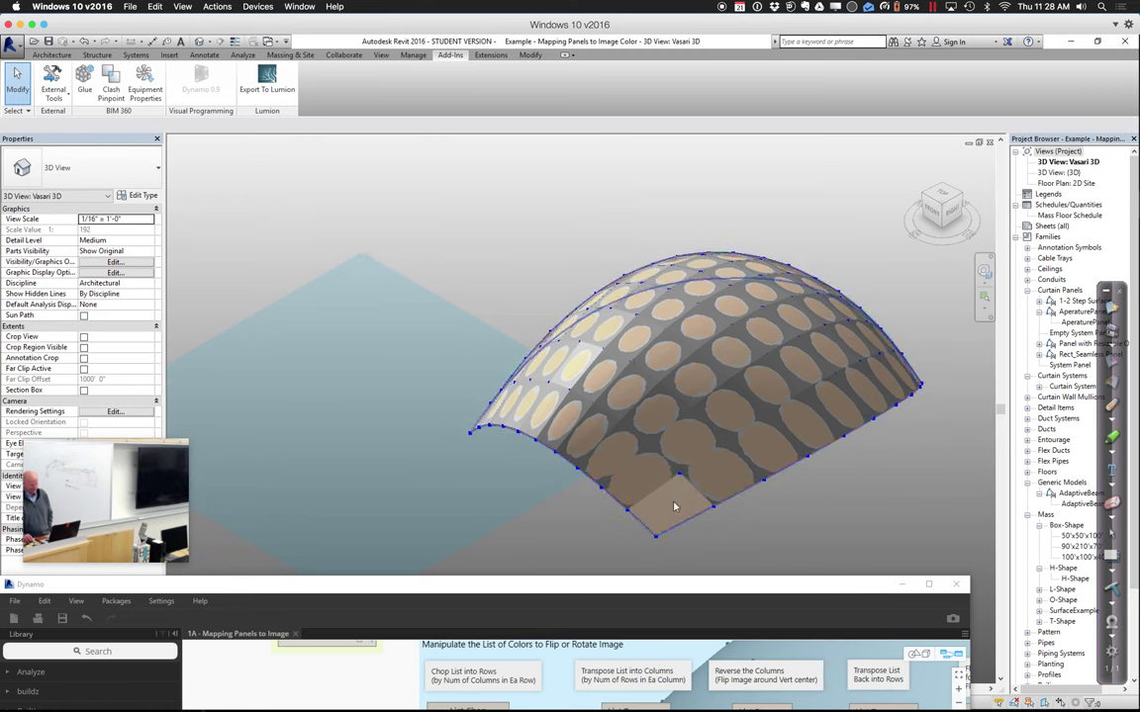
middle_click_drag(818, 524, 770, 442)
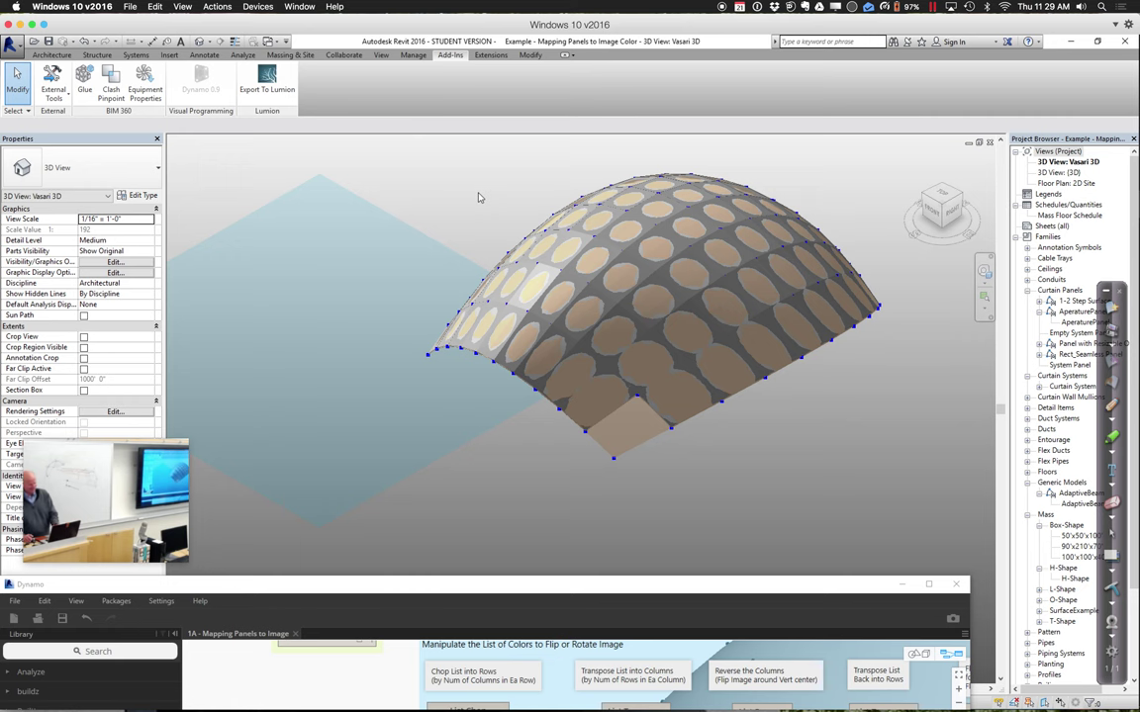
Hide the Mass category in the Visibility/Graphic Overrides of the Vasari 3D view
key("v")
key("v")
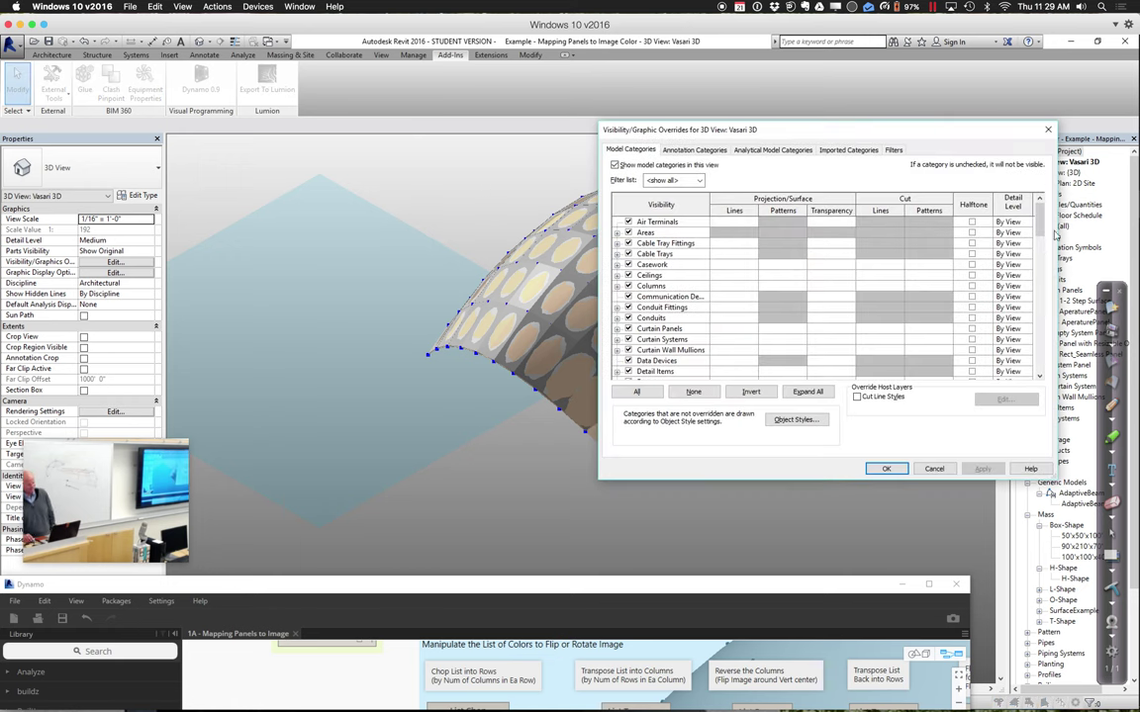
left_click_drag(1039, 221, 1027, 322)
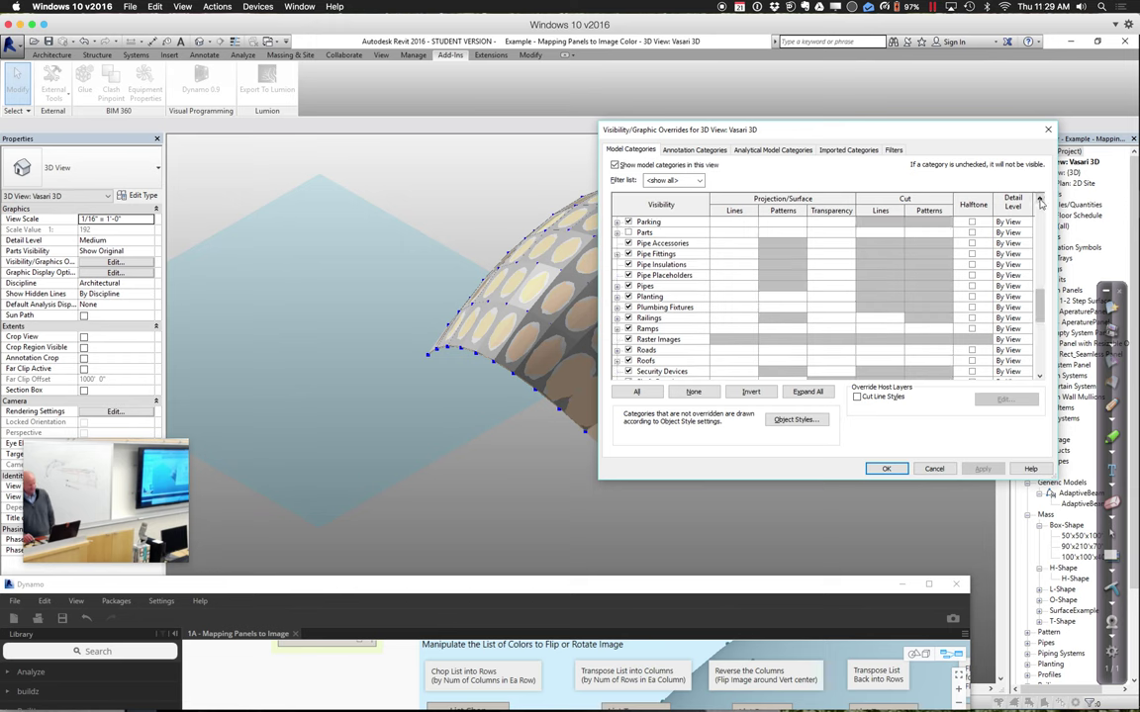
scroll(936, 277, "up", 3)
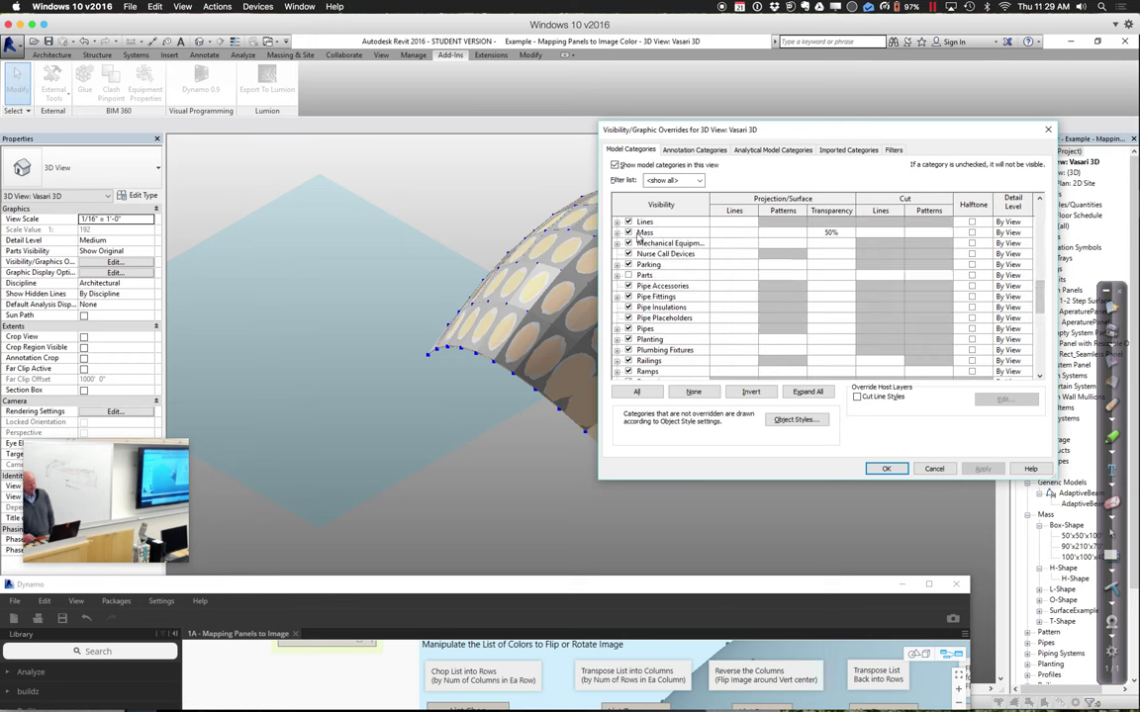
left_click(629, 235)
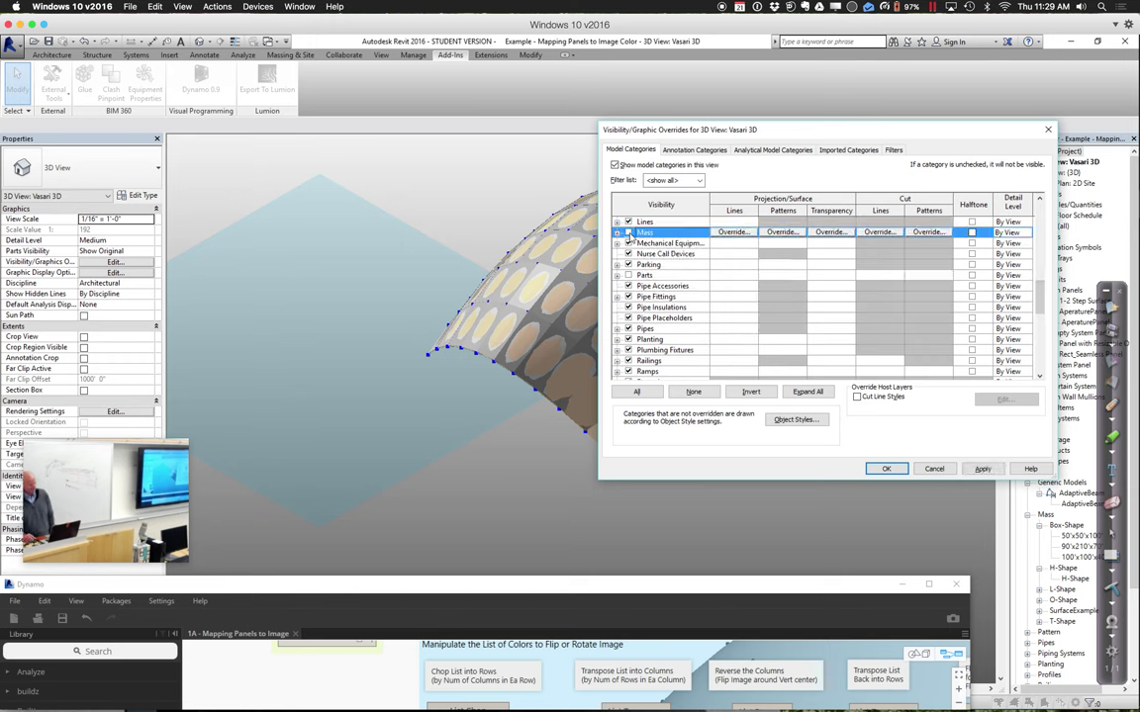
left_click(888, 469)
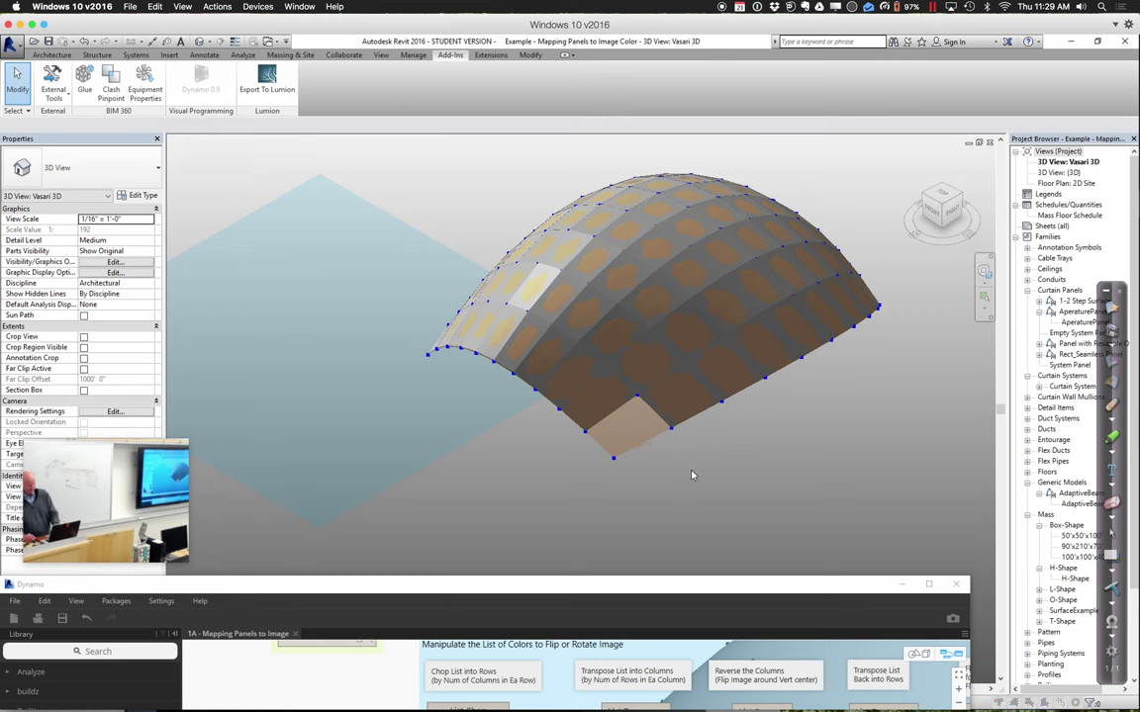
Review the model category visibility settings of the Vasari 3D view and the available massing tools
key("v")
key("g")
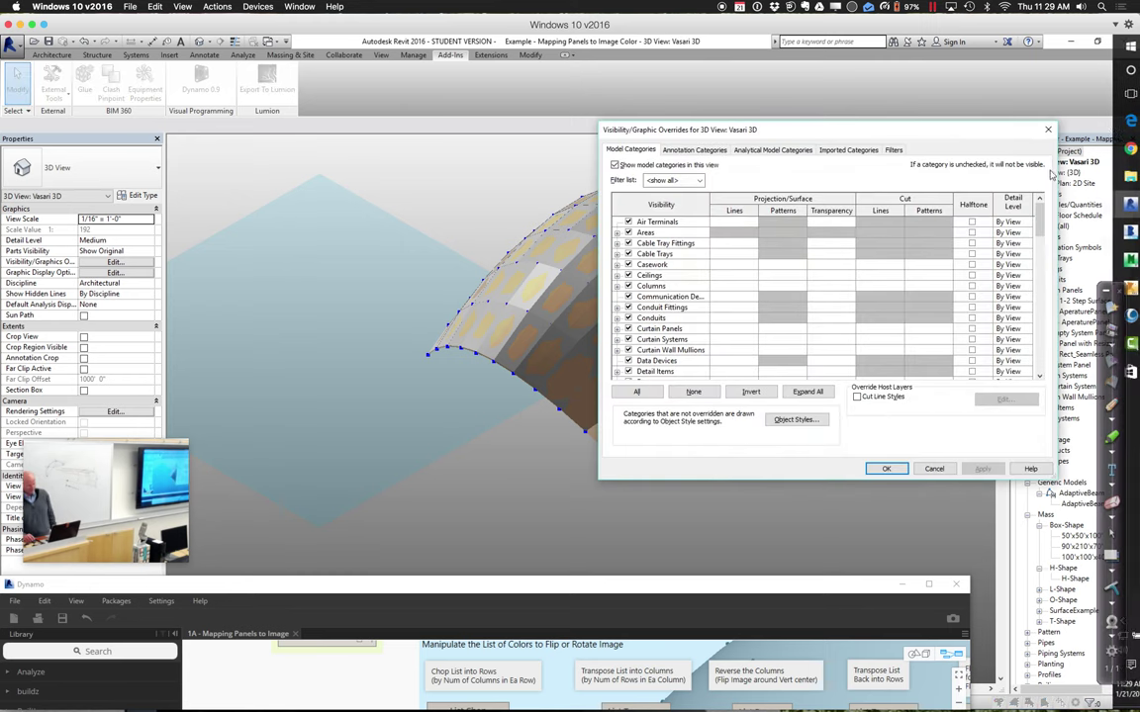
left_click_drag(1040, 222, 1040, 337)
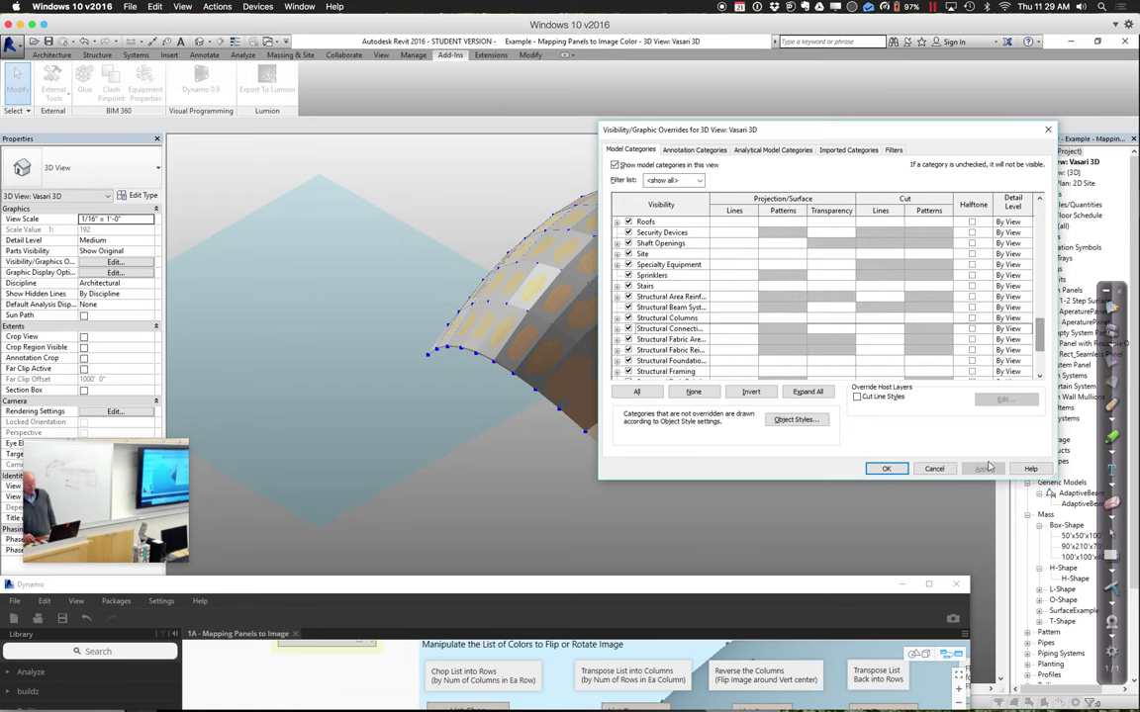
left_click(886, 469)
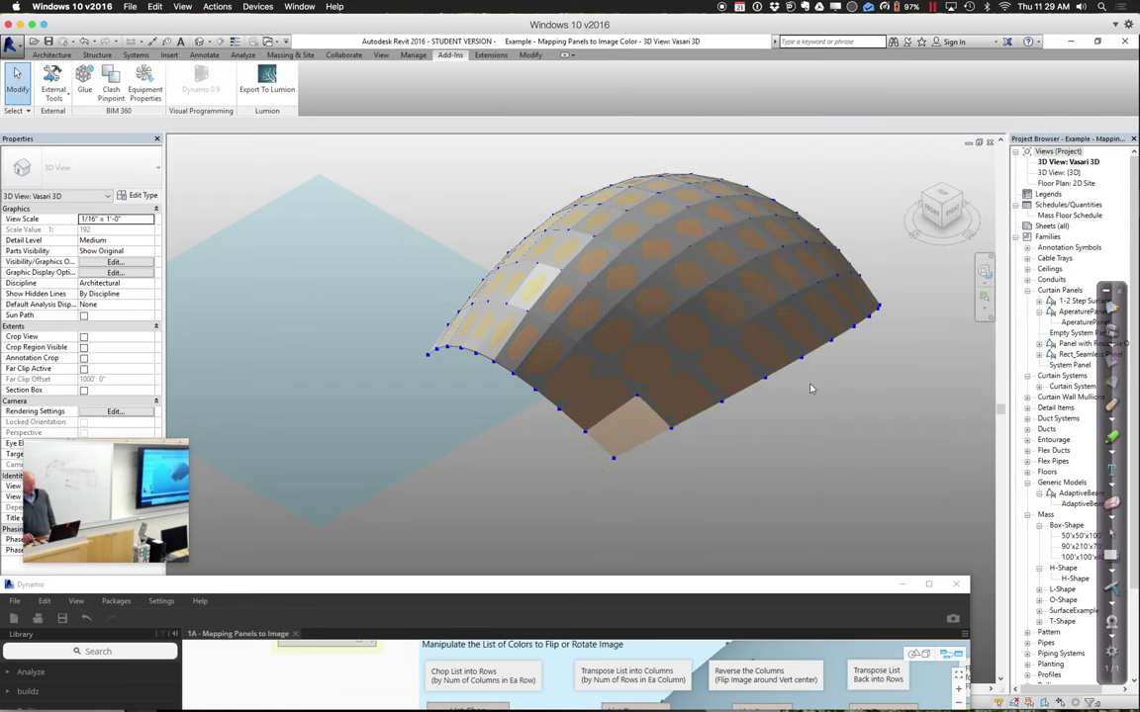
left_click(274, 58)
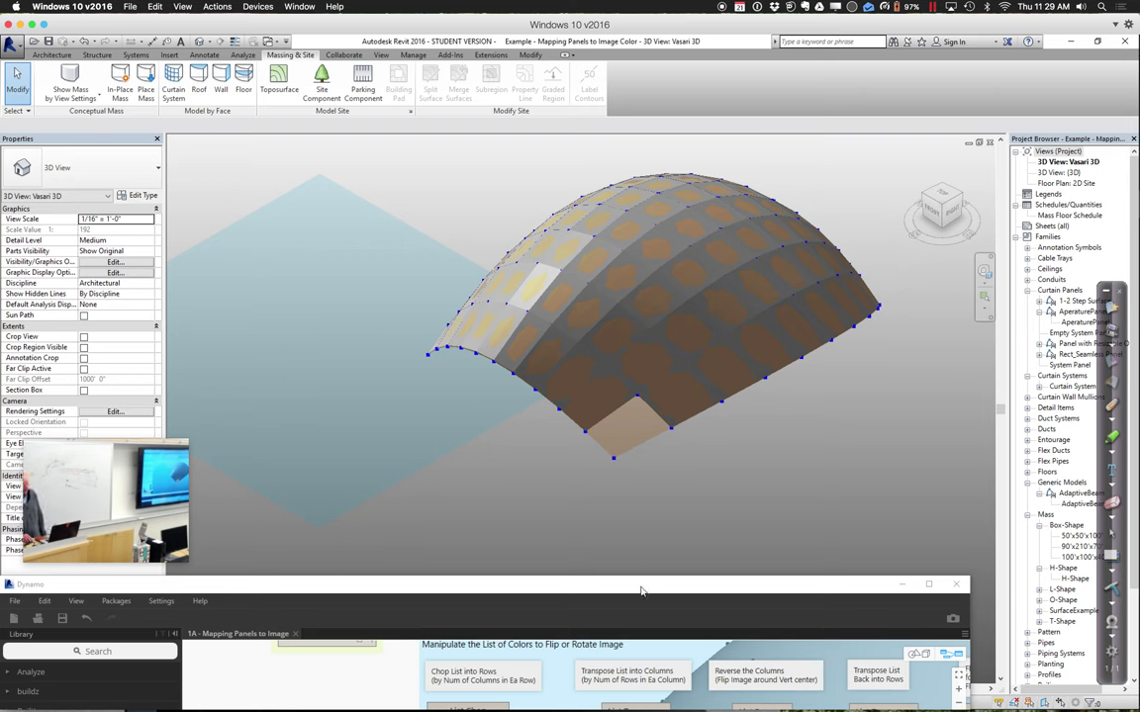
Switch to Dynamo, turn off the Revit Background Preview, and uncover the panels in the Revit 3D view
left_click_drag(642, 589, 723, 298)
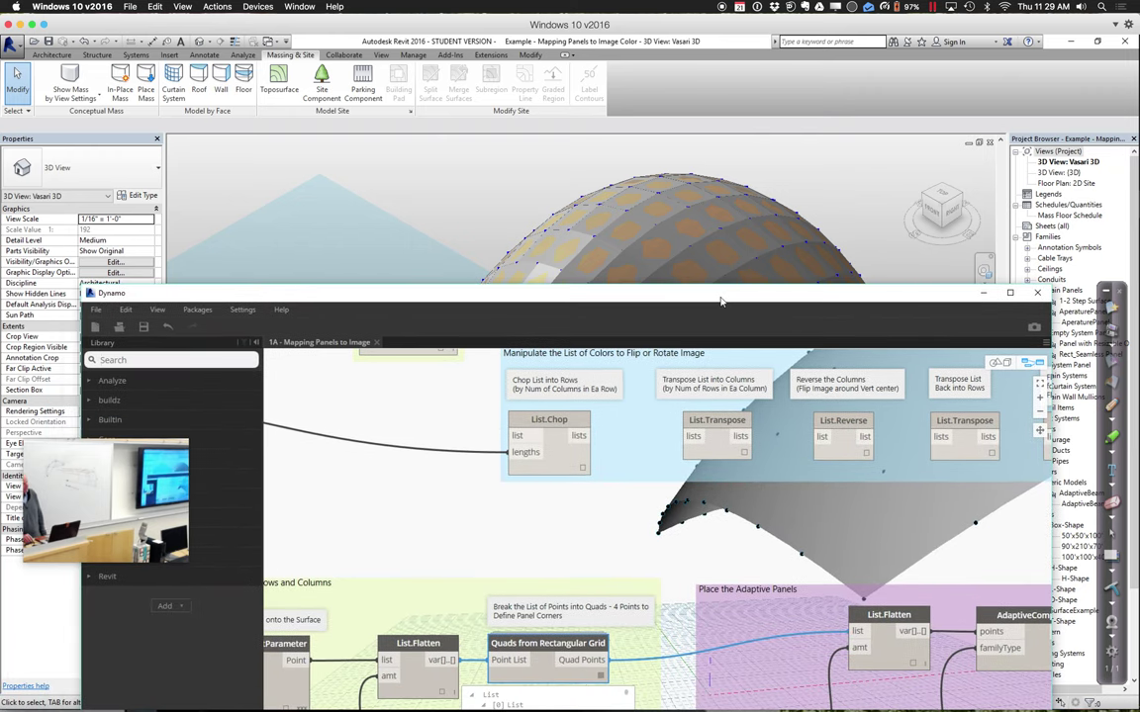
left_click(157, 310)
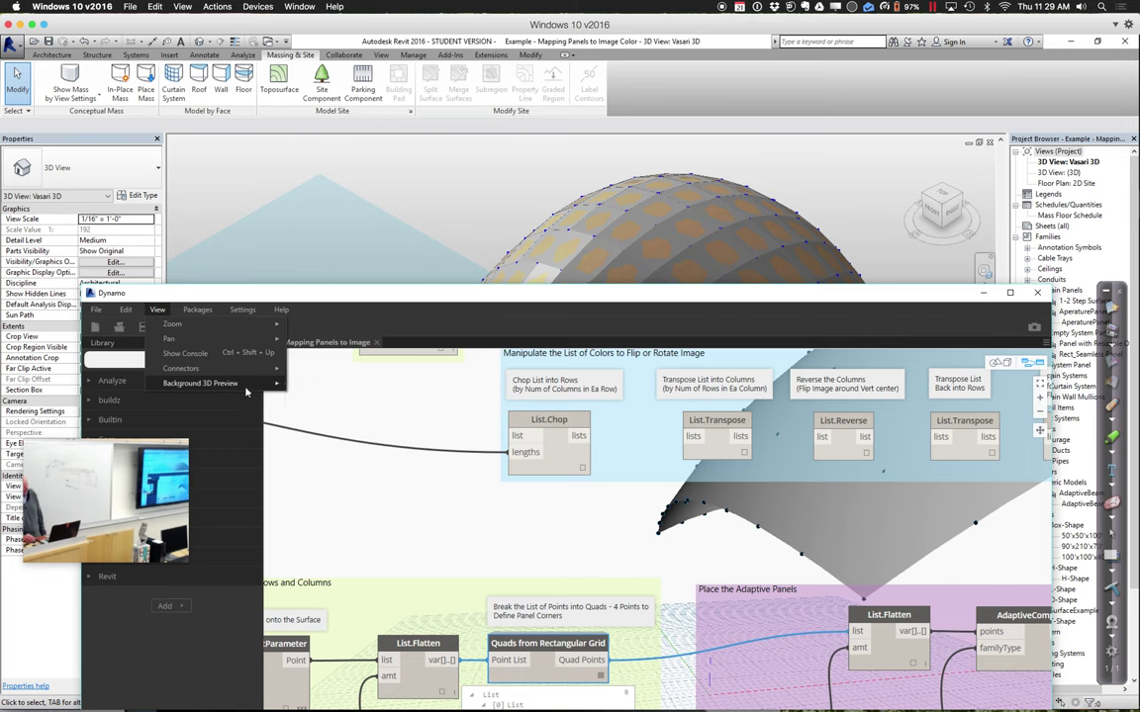
mouse_move(246, 392)
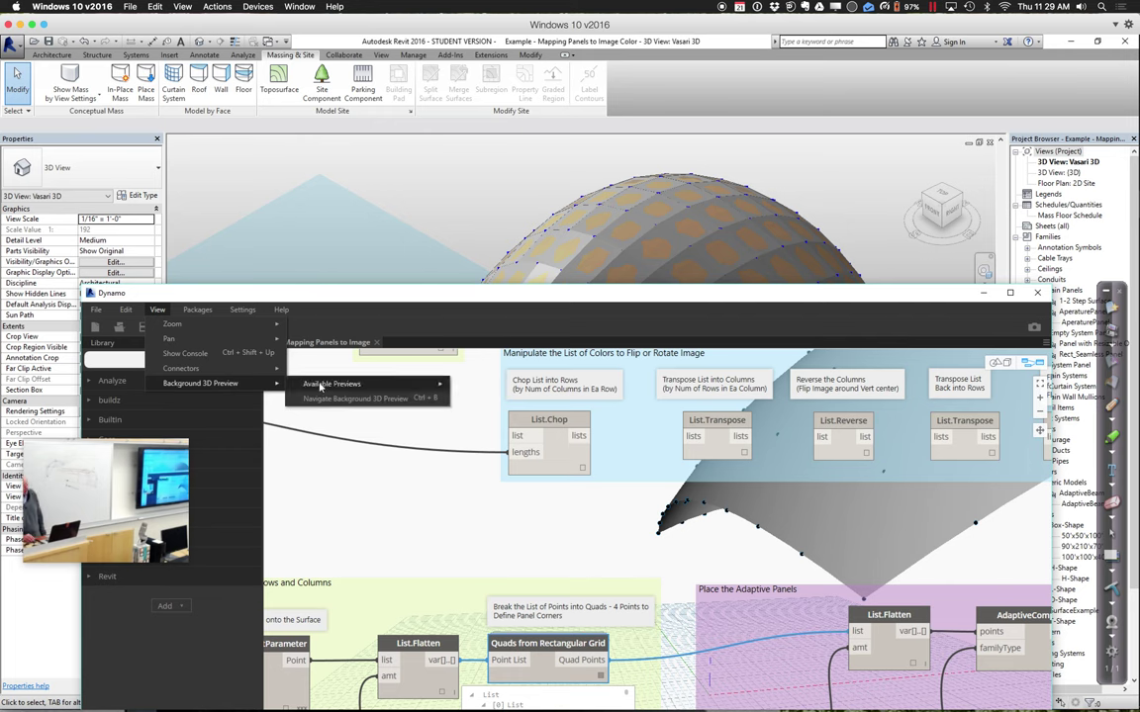
mouse_move(319, 387)
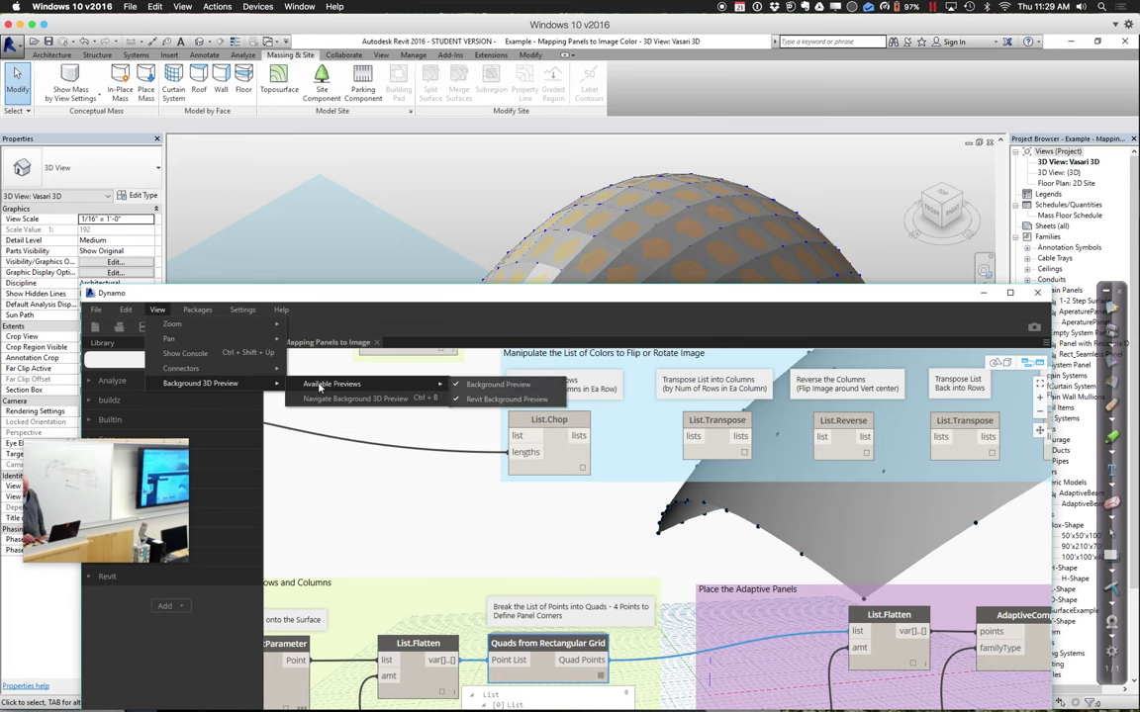
left_click(478, 400)
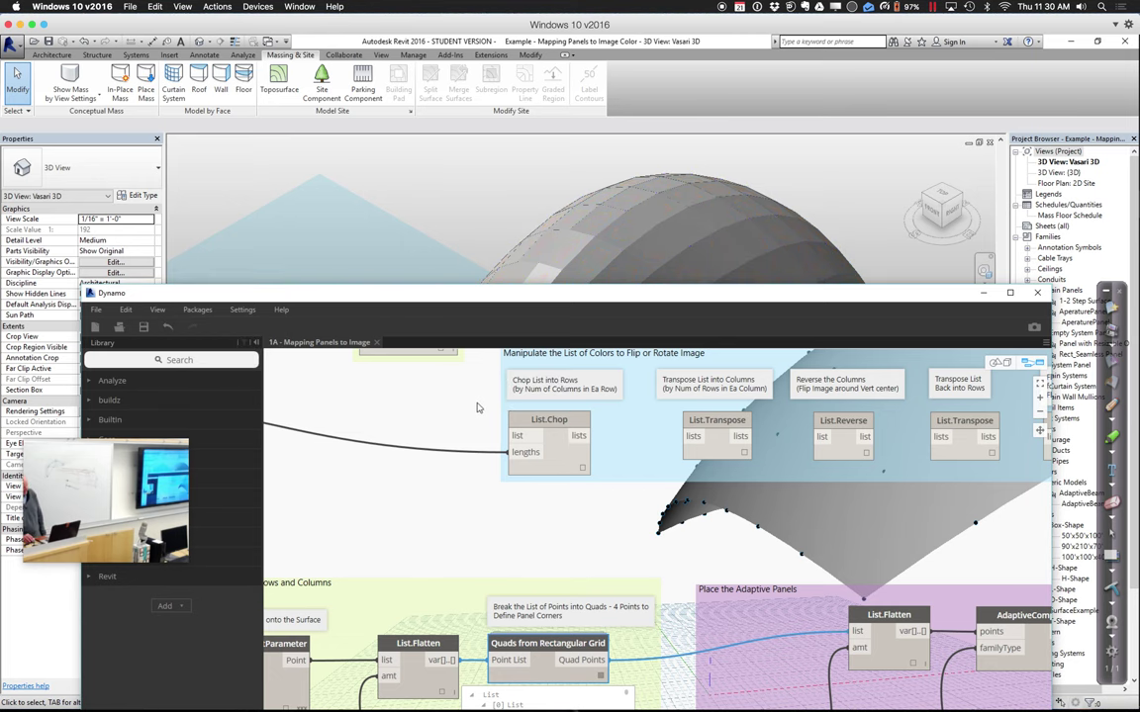
left_click_drag(479, 299, 435, 445)
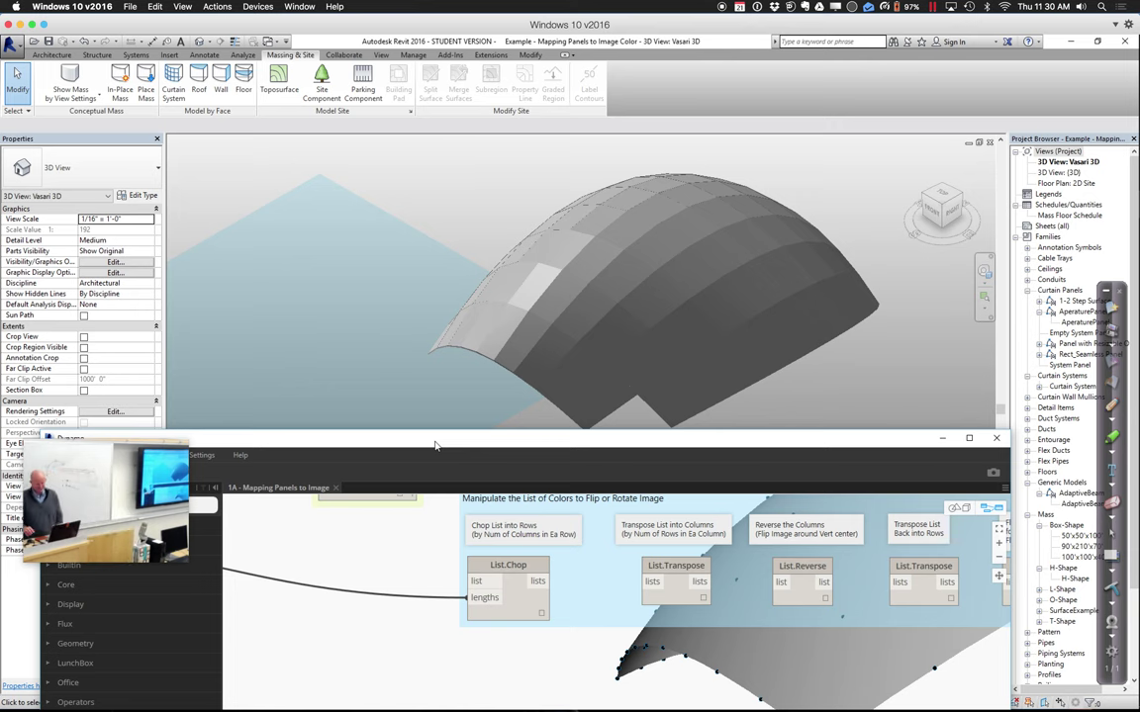
left_click_drag(387, 444, 483, 496)
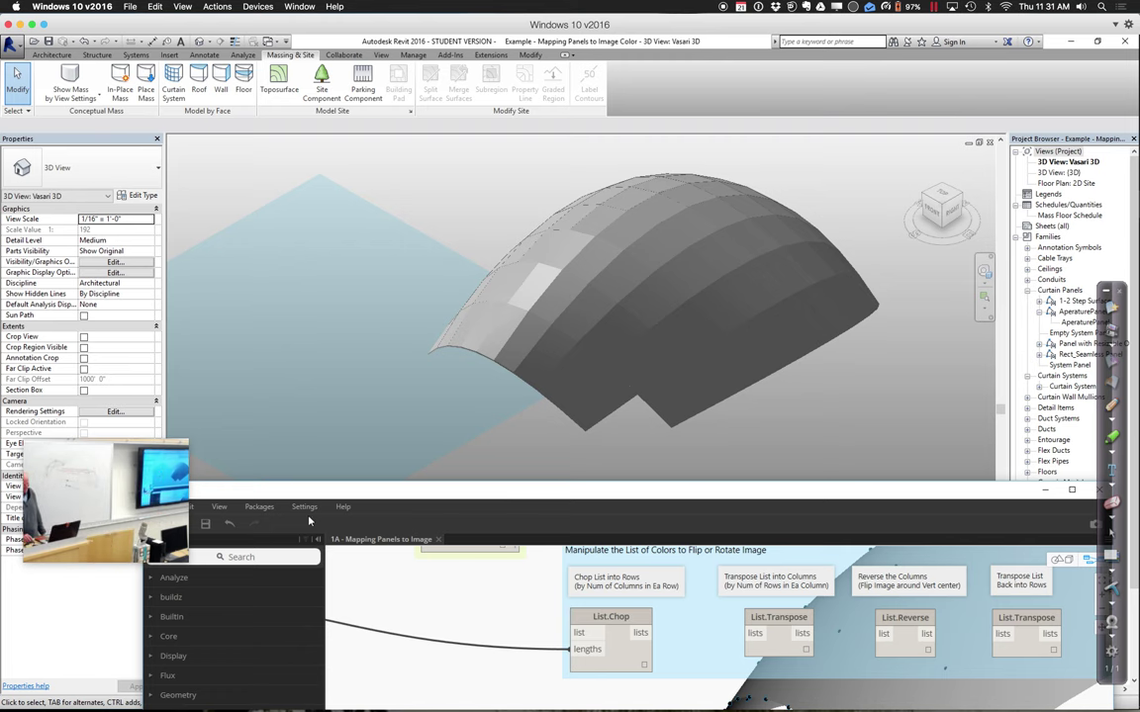
Start browsing for a new image in the File Path node and try the pinned Dropbox folder as its location
left_click_drag(327, 493, 379, 150)
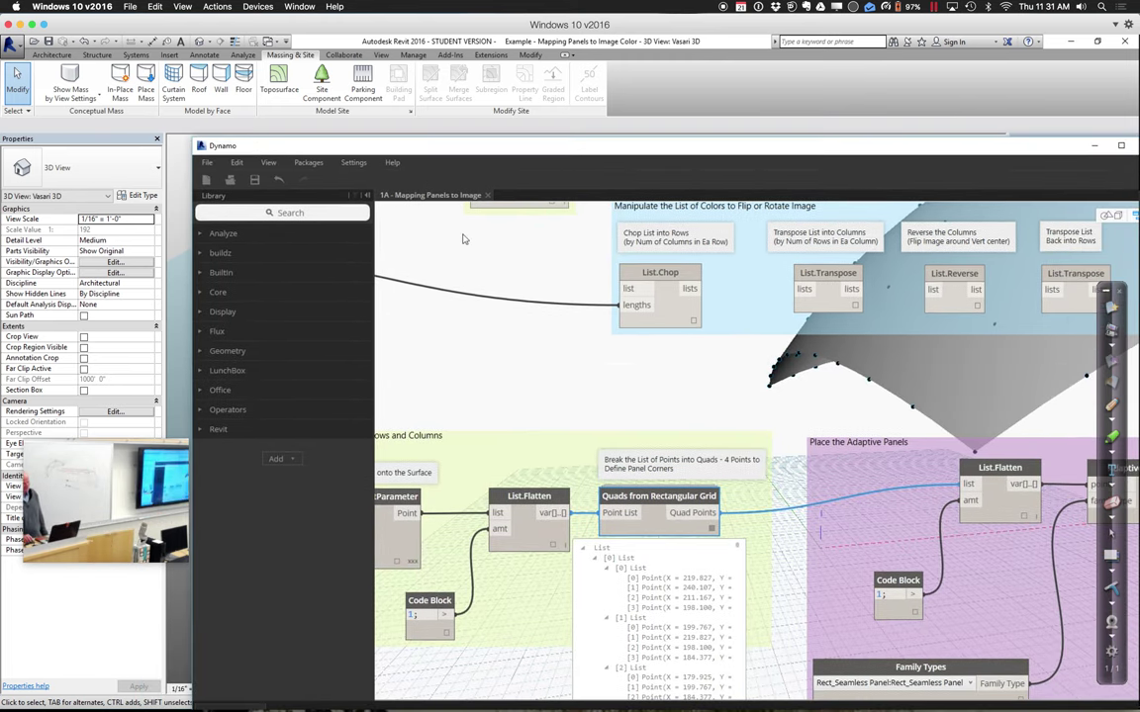
middle_click_drag(497, 291, 757, 442)
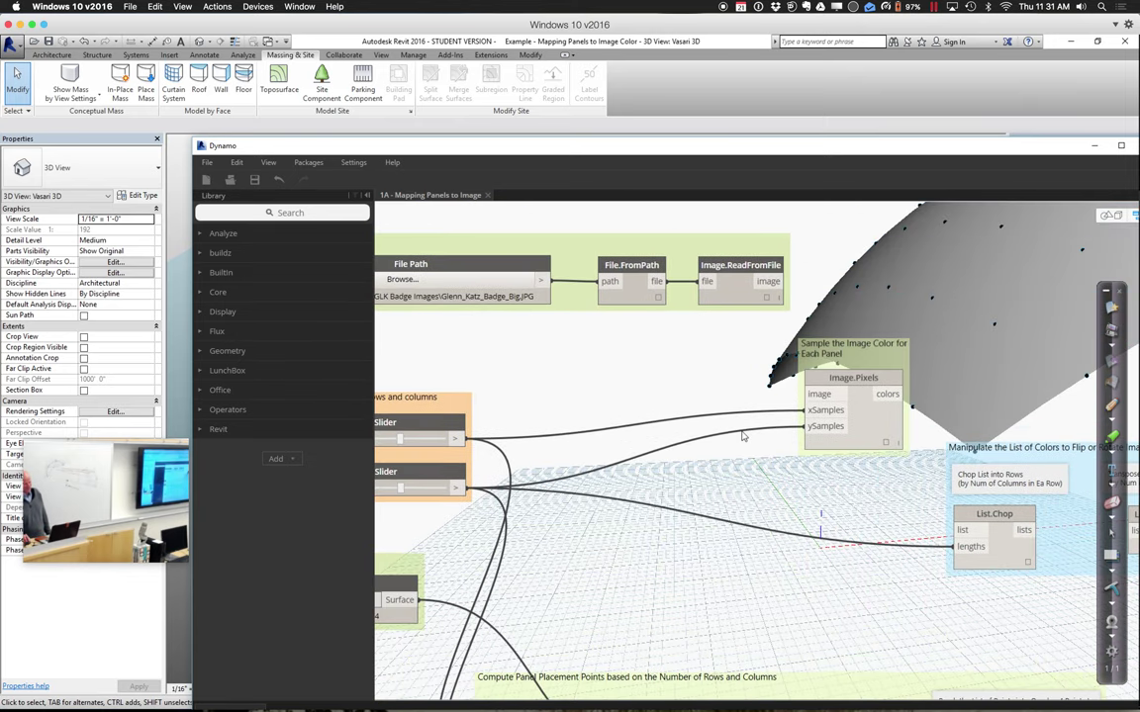
middle_click_drag(591, 361, 770, 396)
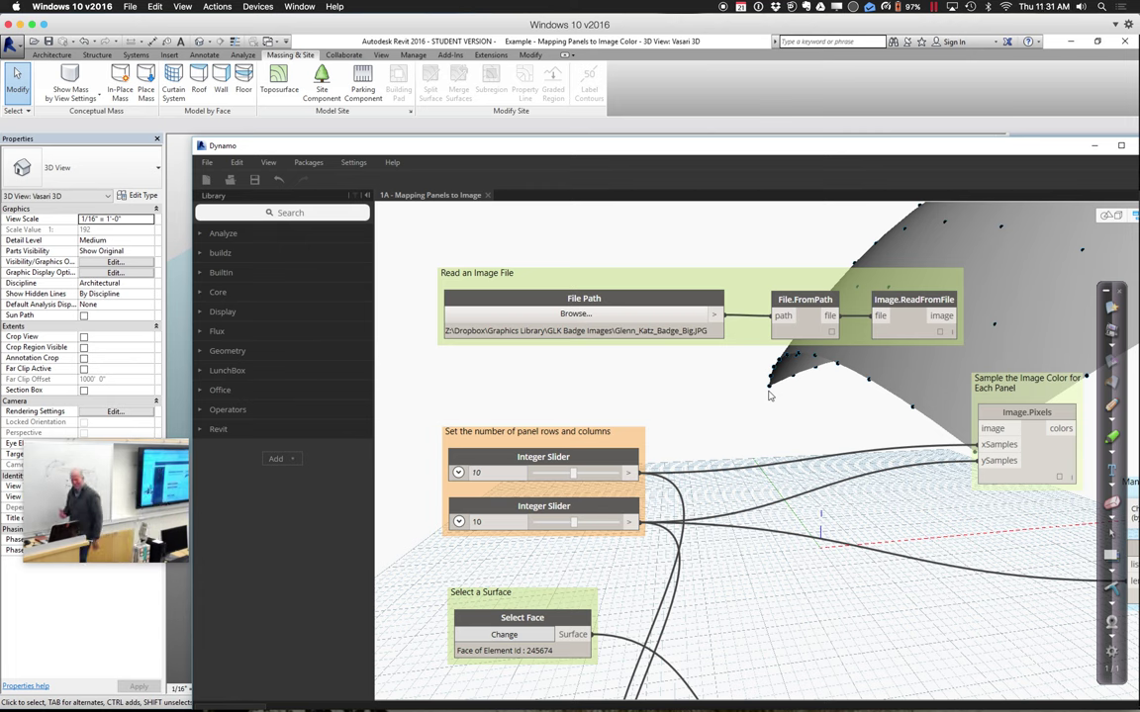
left_click(653, 316)
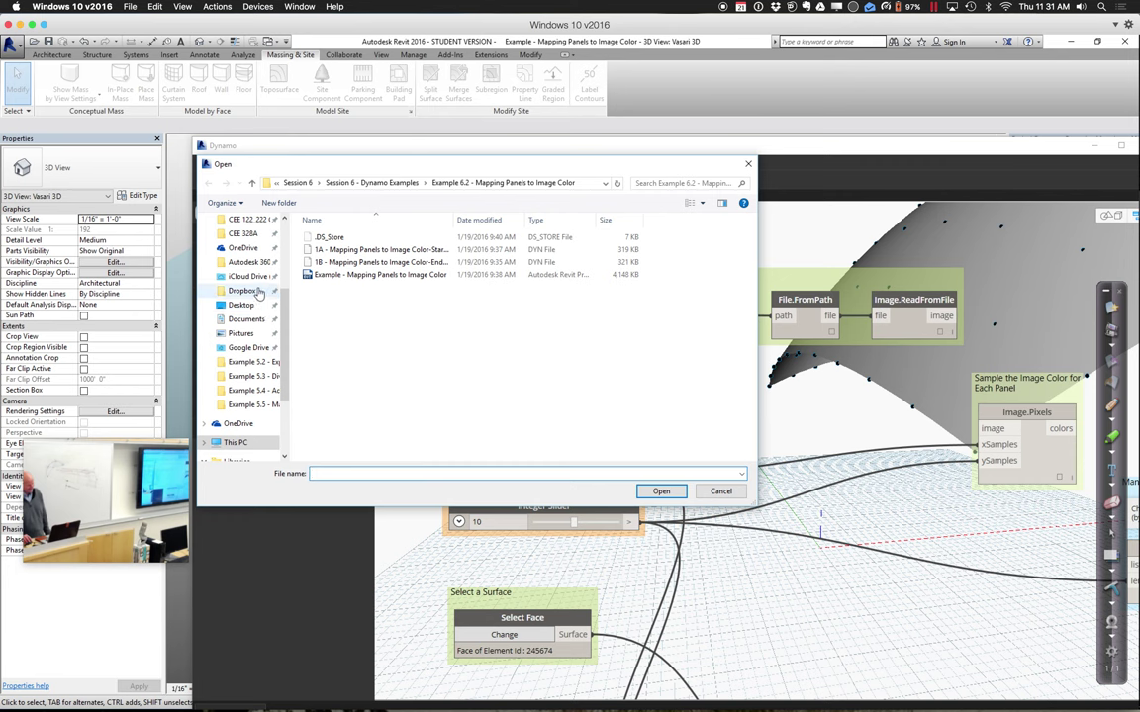
left_click(251, 294)
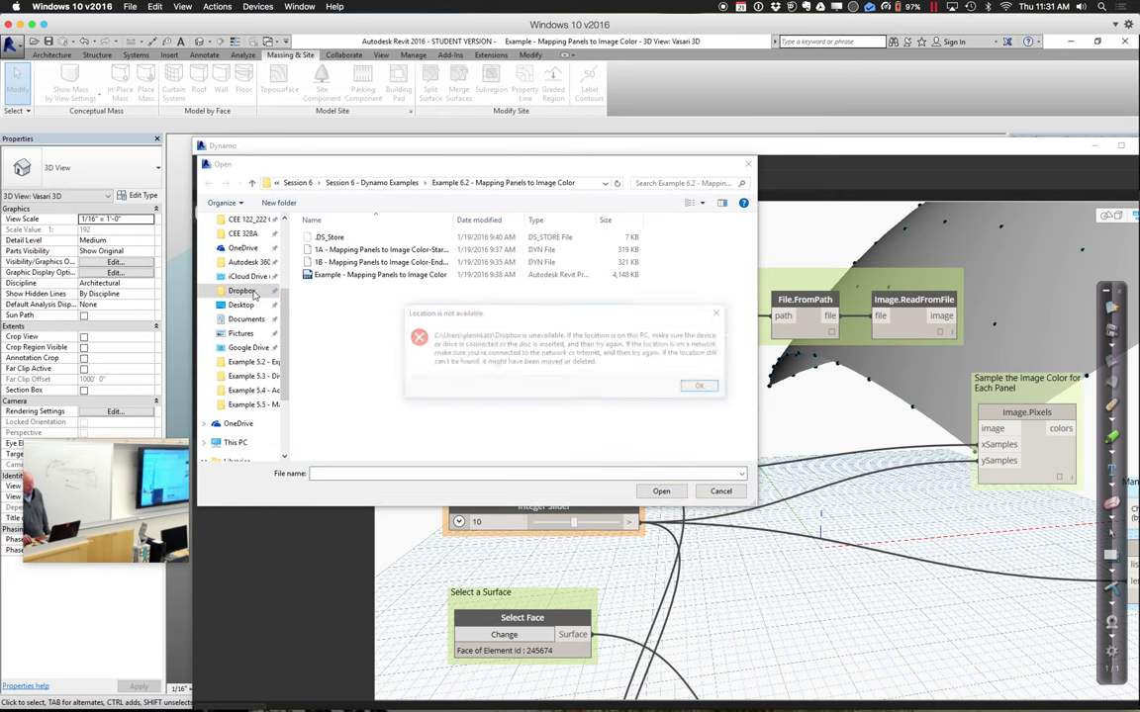
left_click(701, 387)
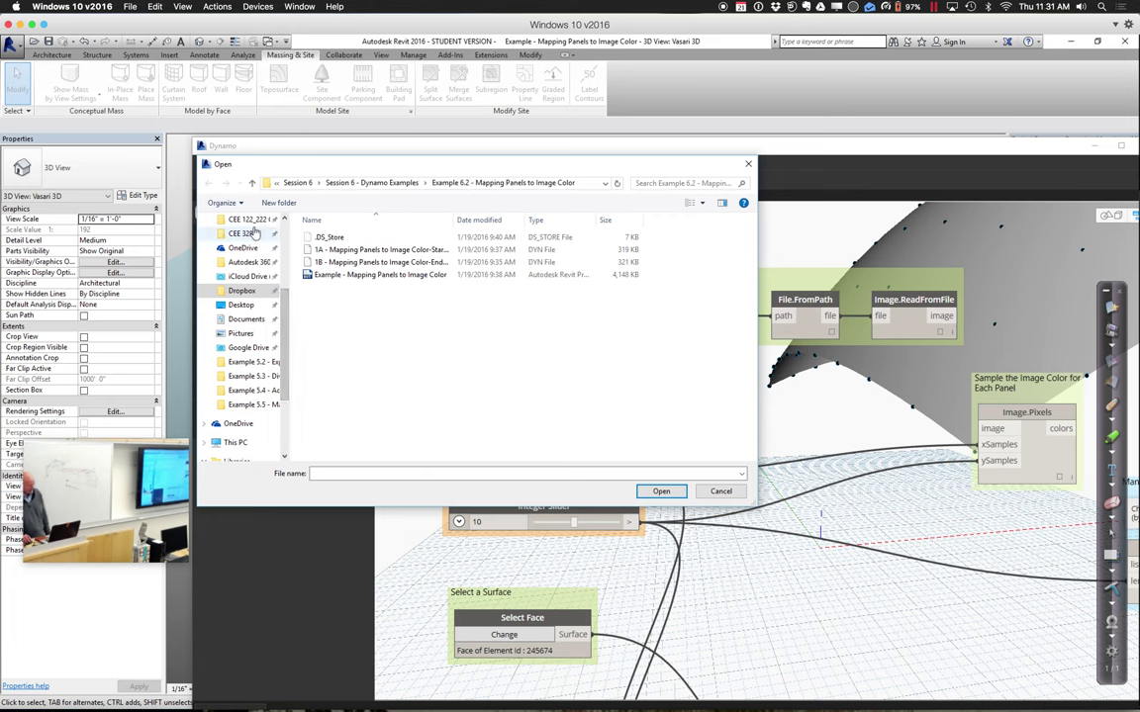
Load GLK_Puppies.jpg into the File Path node from Graphics Library\GLK Badge Images on the Dropbox (T:) drive
left_click_drag(285, 379, 285, 451)
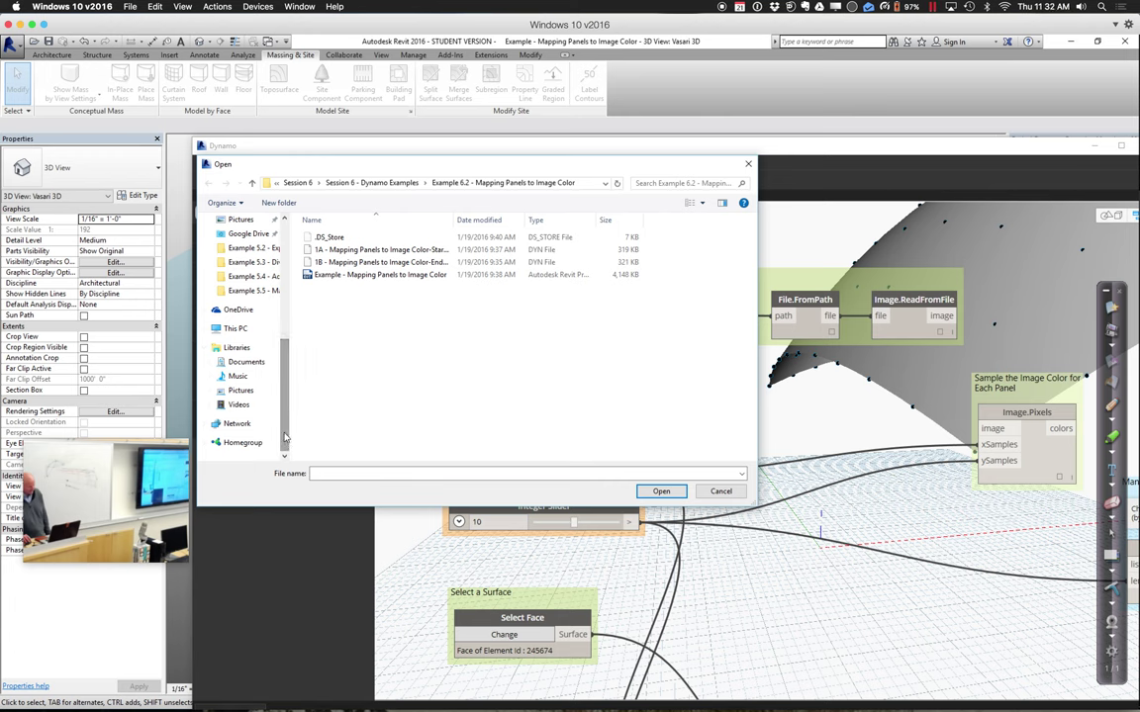
scroll(253, 359, "up", 1)
left_click(253, 358)
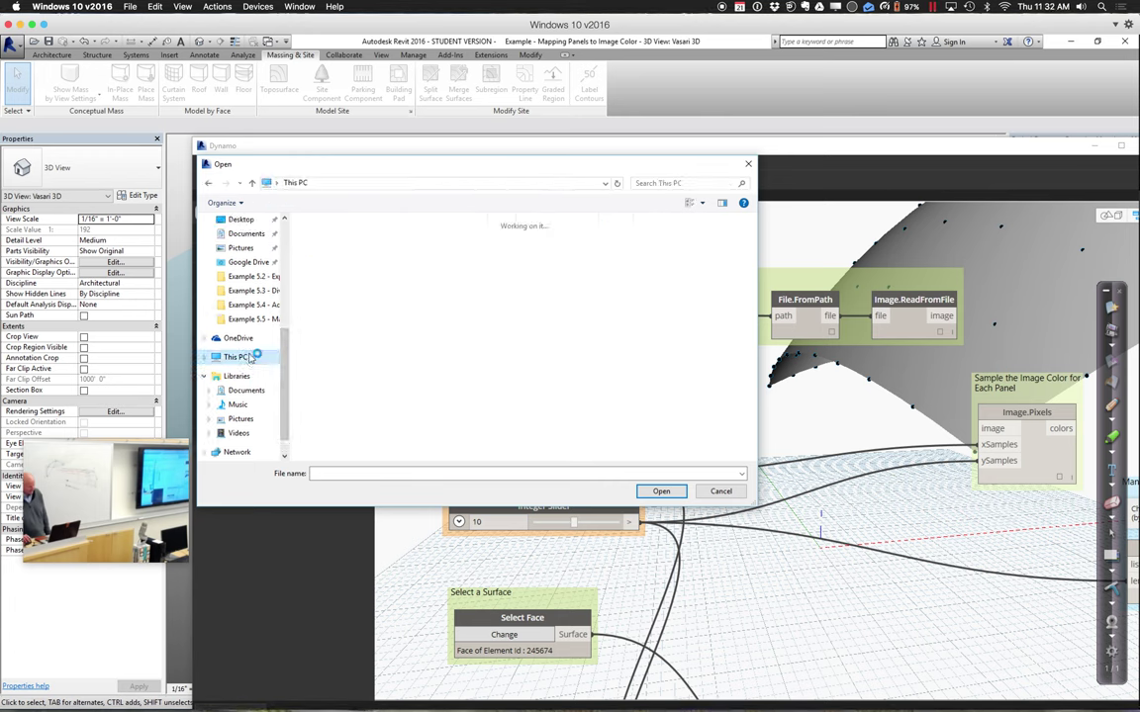
double_click(524, 403)
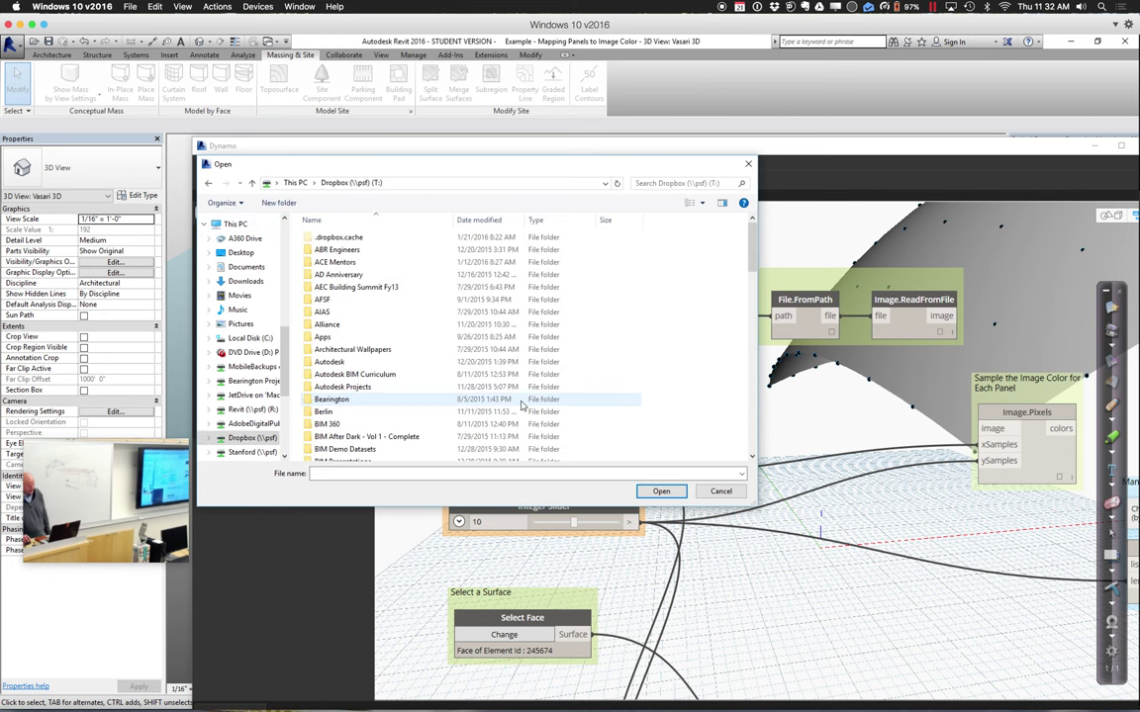
scroll(408, 386, "down", 5)
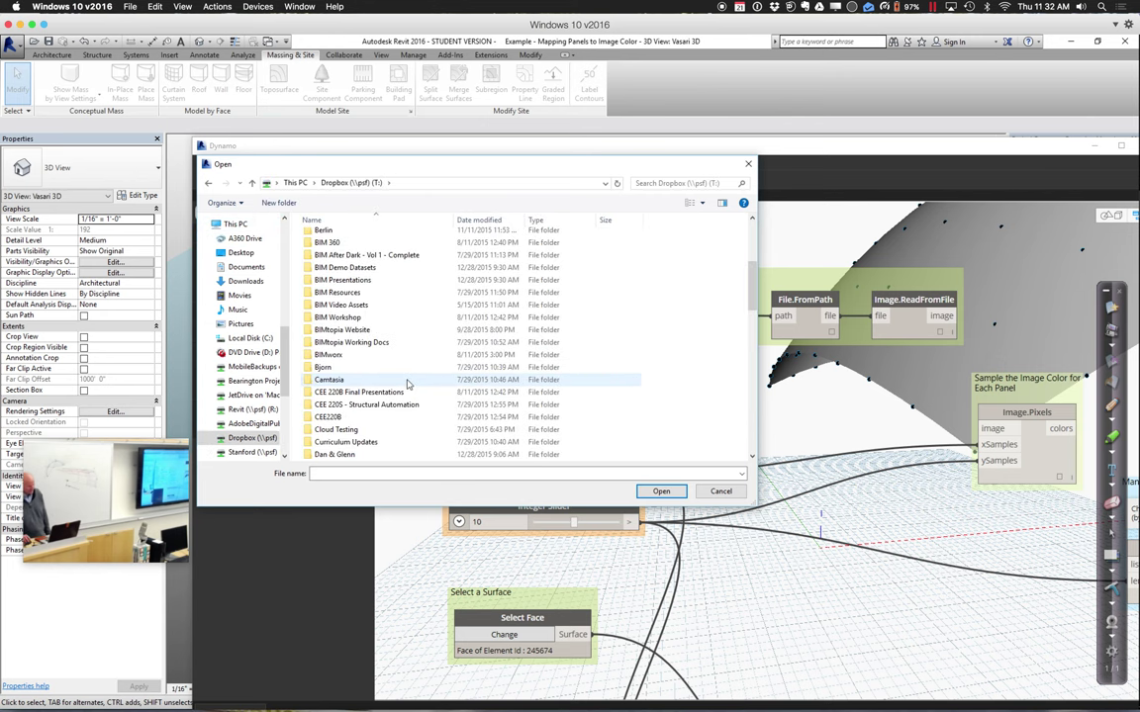
scroll(405, 383, "down", 10)
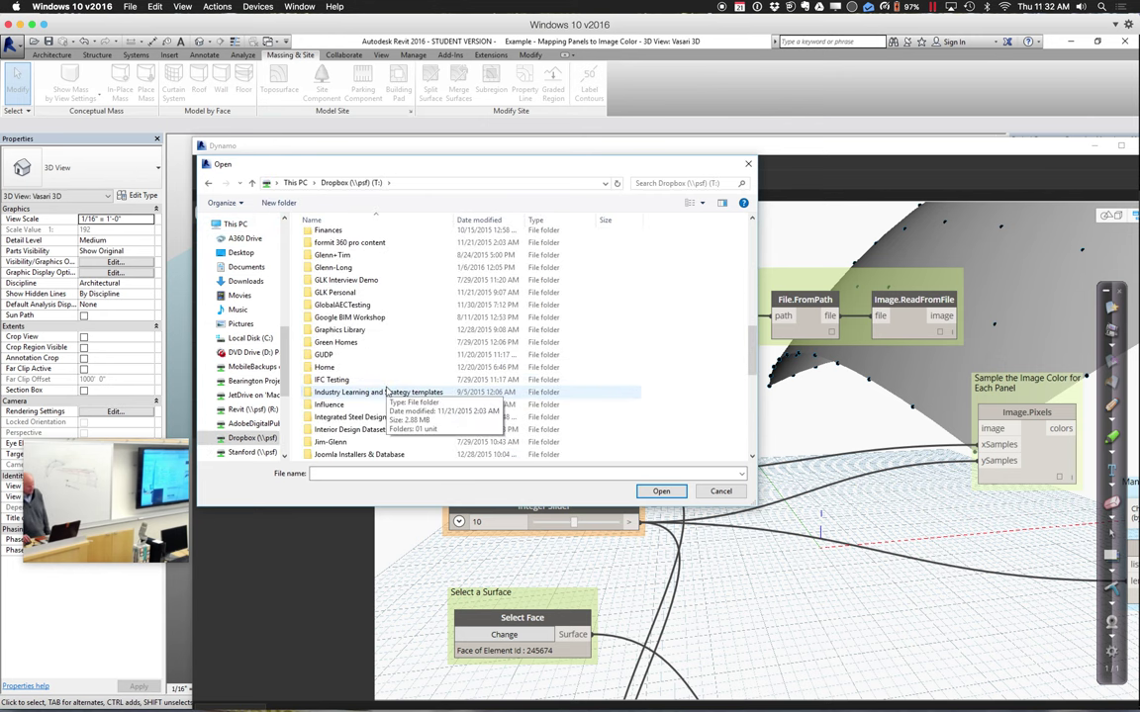
double_click(361, 329)
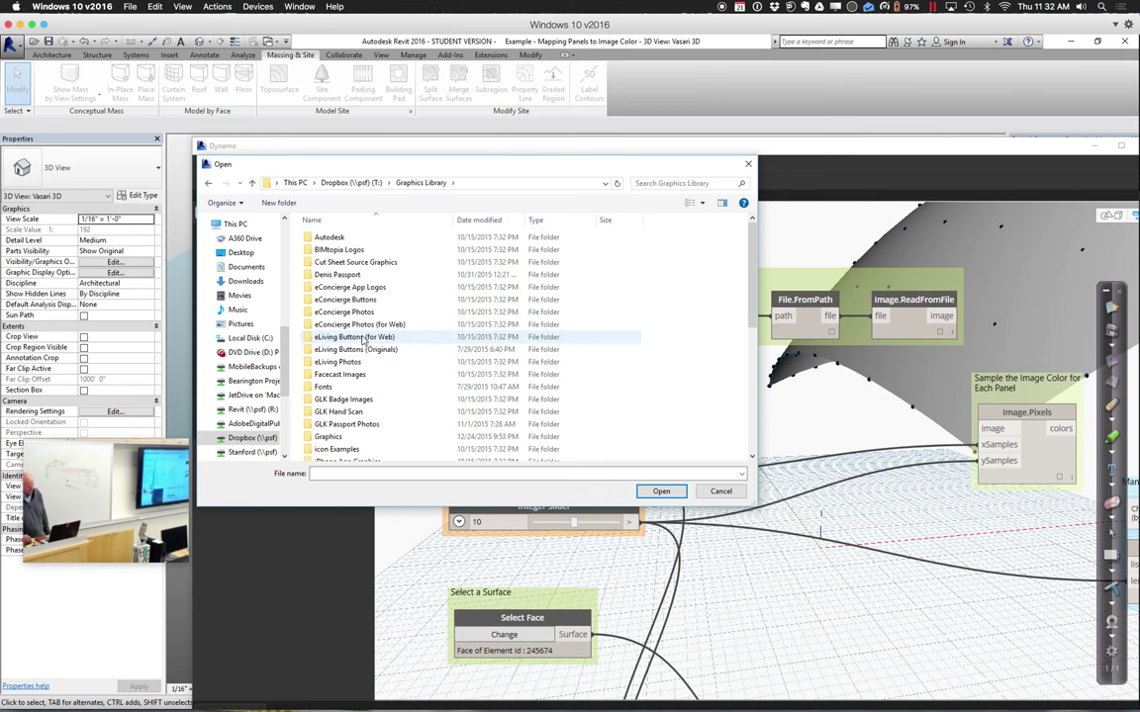
double_click(366, 398)
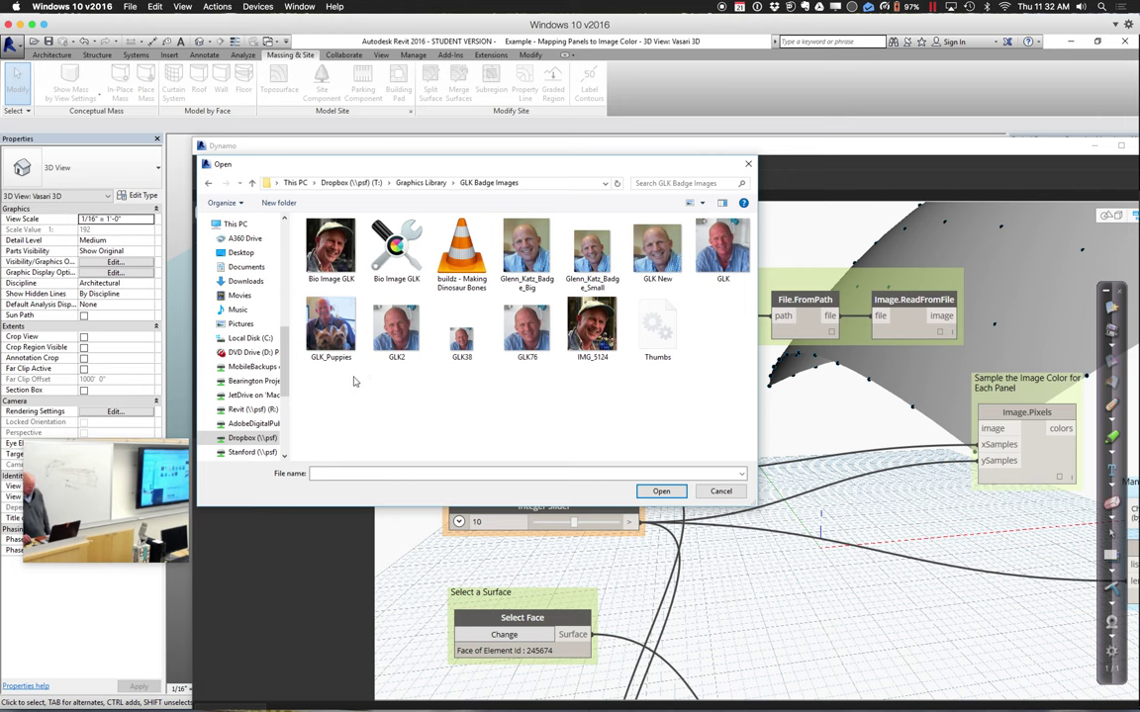
left_click(337, 324)
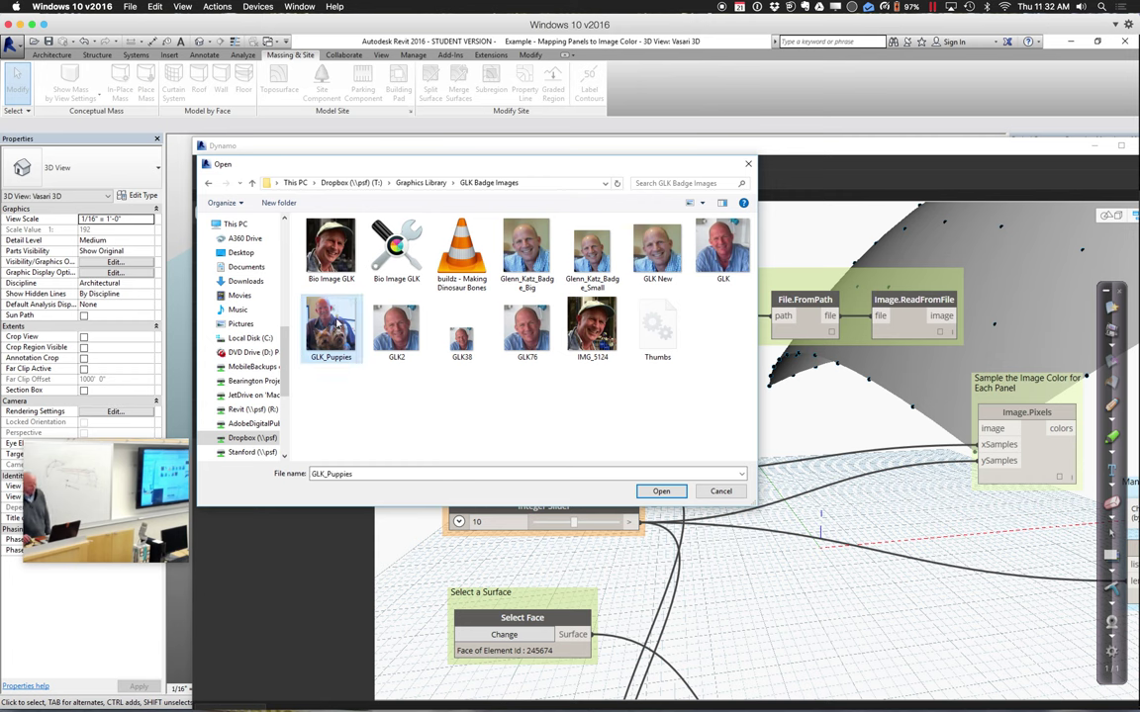
left_click(677, 491)
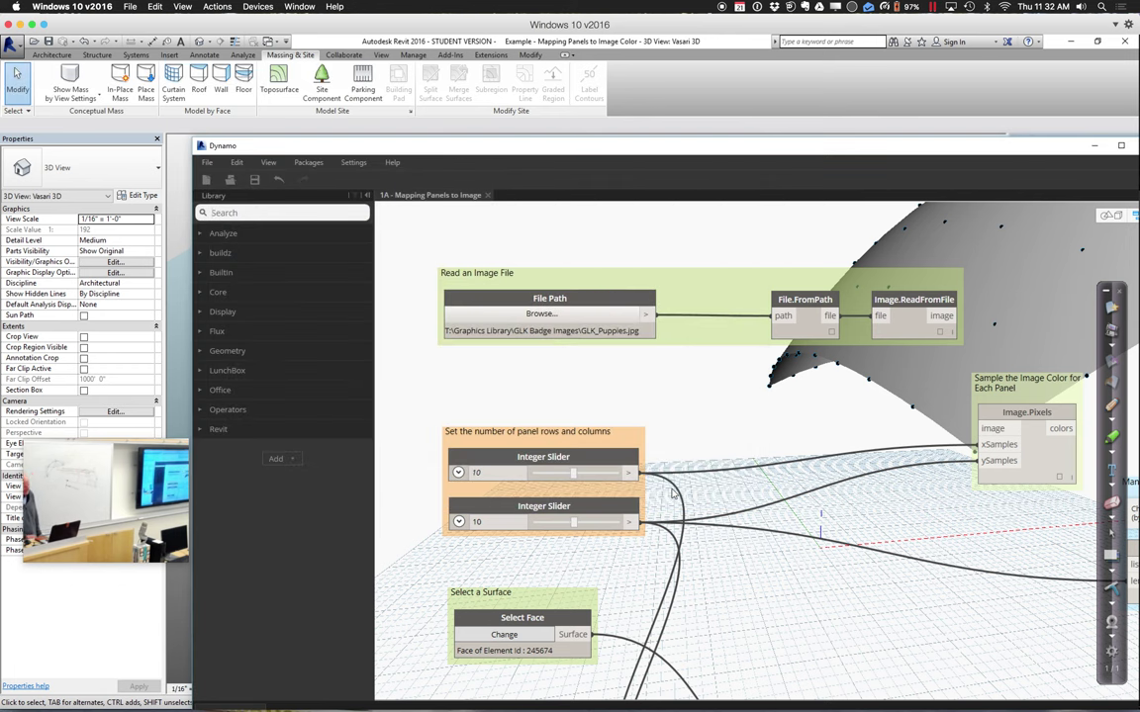
Reposition the Dynamo window over the Revit view and check the output previews of File.FromPath and Image.ReadFromFile
left_click_drag(520, 150, 384, 86)
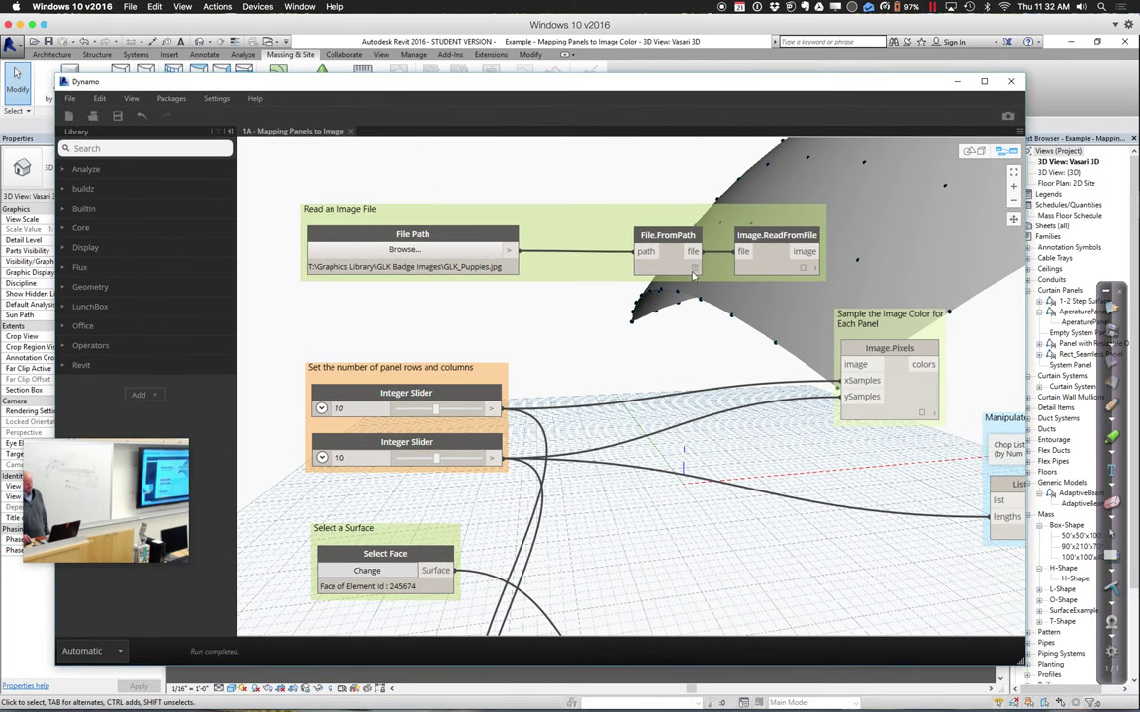
mouse_move(696, 276)
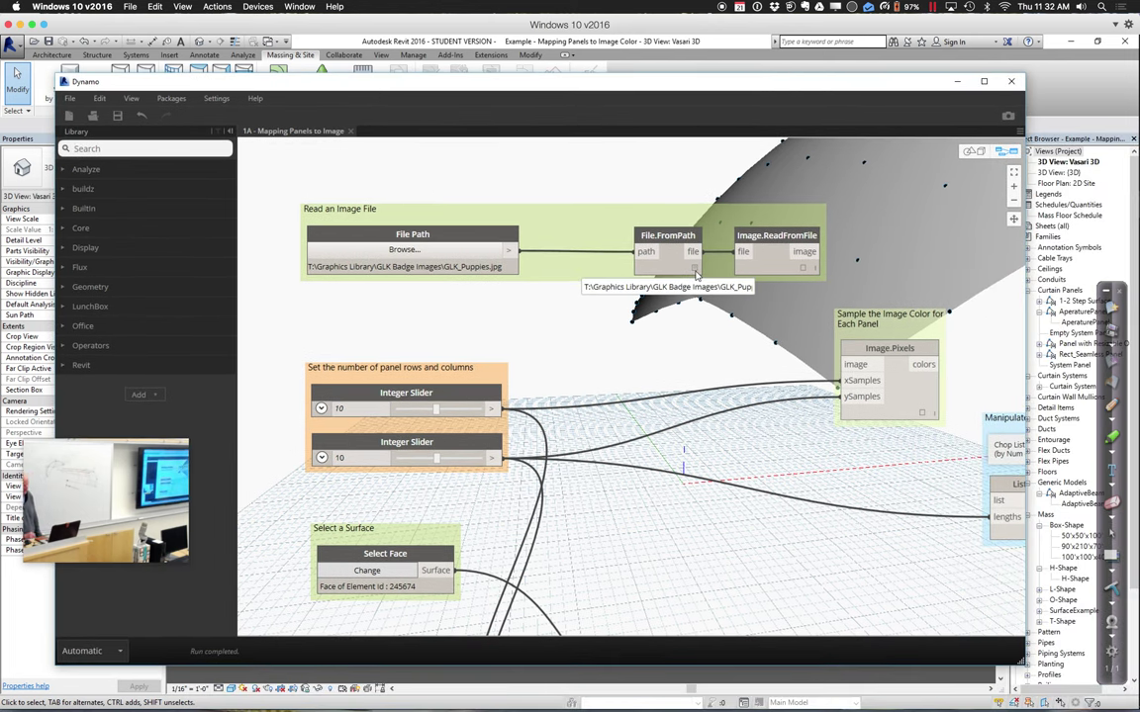
mouse_move(805, 268)
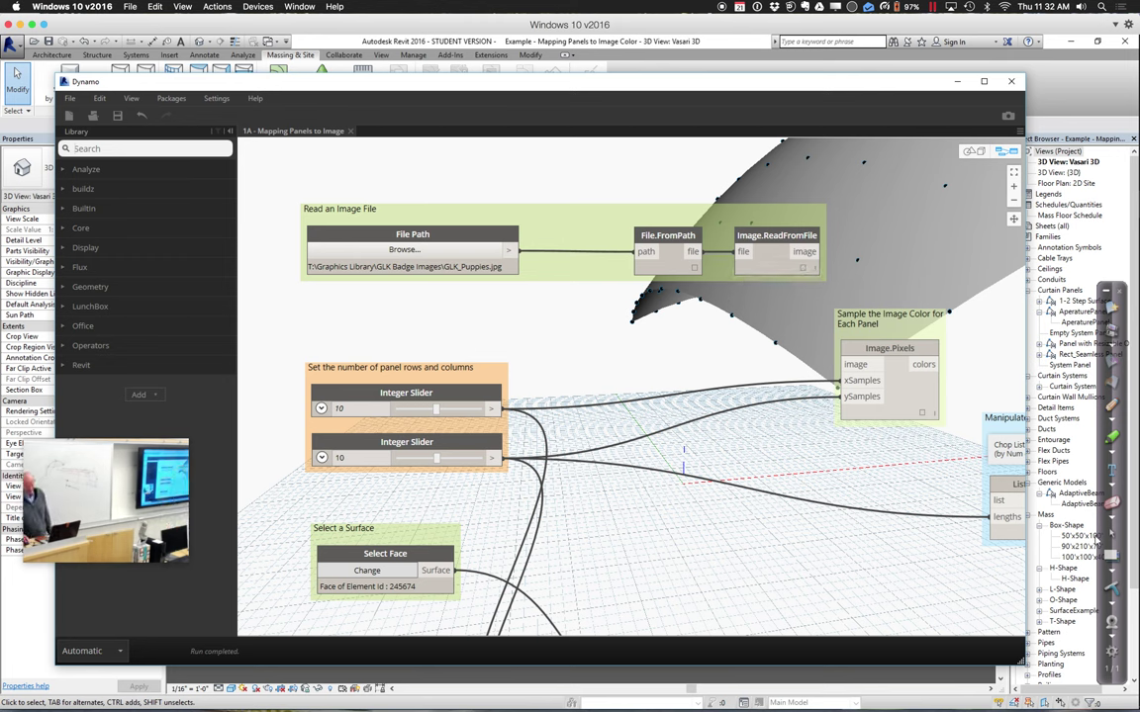
Switch to a blank Ink2Go whiteboard and draw a tall rectangle in black as the image frame
key("super+shift+w")
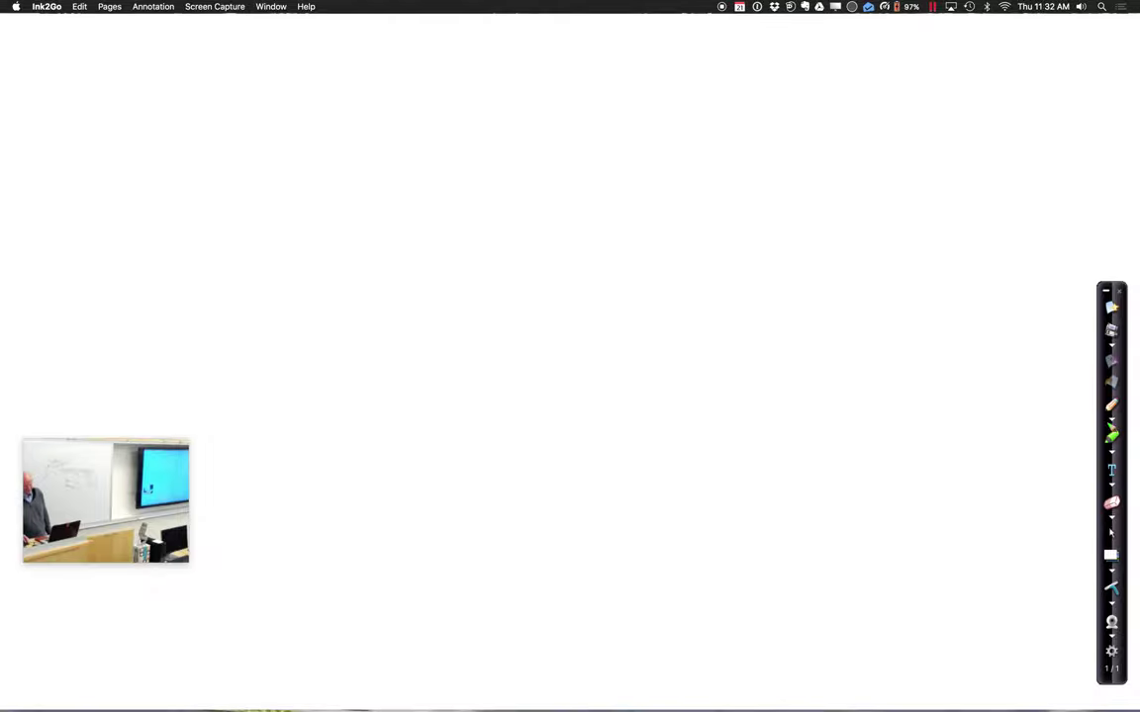
left_click(1108, 444)
left_click_drag(412, 167, 412, 513)
mouse_move(411, 164)
left_mouse_down()
mouse_move(674, 175)
mouse_move(690, 471)
mouse_move(663, 493)
mouse_move(428, 480)
left_mouse_up()
Sketch a rounded head outline with two puppy heads below it inside the rectangle, adding ears and a nose and mouth
mouse_move(519, 240)
left_mouse_down()
mouse_move(469, 262)
mouse_move(461, 297)
mouse_move(486, 318)
left_mouse_up()
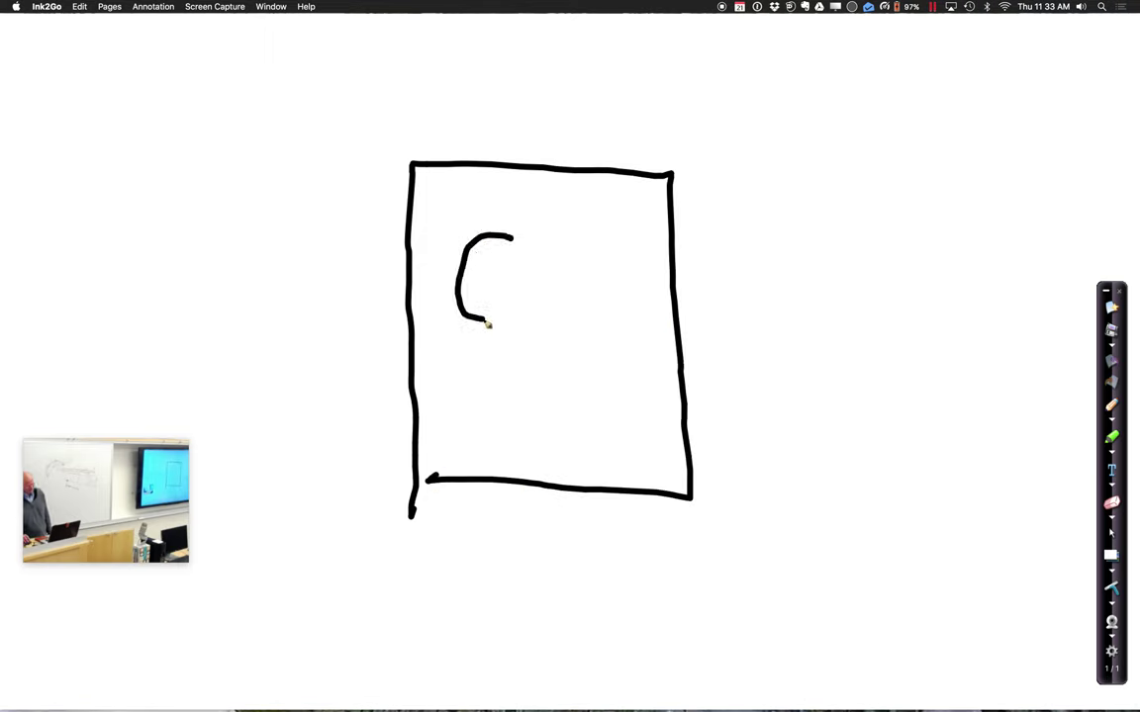
mouse_move(521, 244)
left_mouse_down()
mouse_move(541, 295)
mouse_move(536, 328)
left_mouse_up()
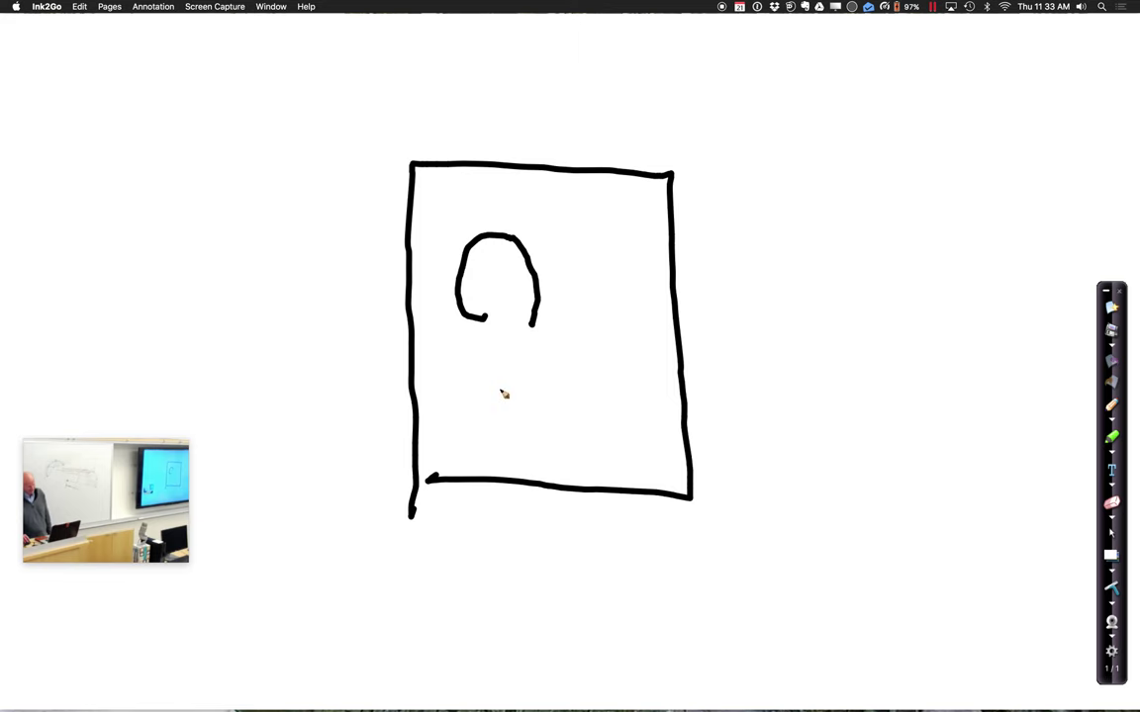
left_click_drag(483, 399, 524, 398)
mouse_move(471, 358)
left_mouse_down()
mouse_move(517, 361)
mouse_move(604, 388)
left_mouse_up()
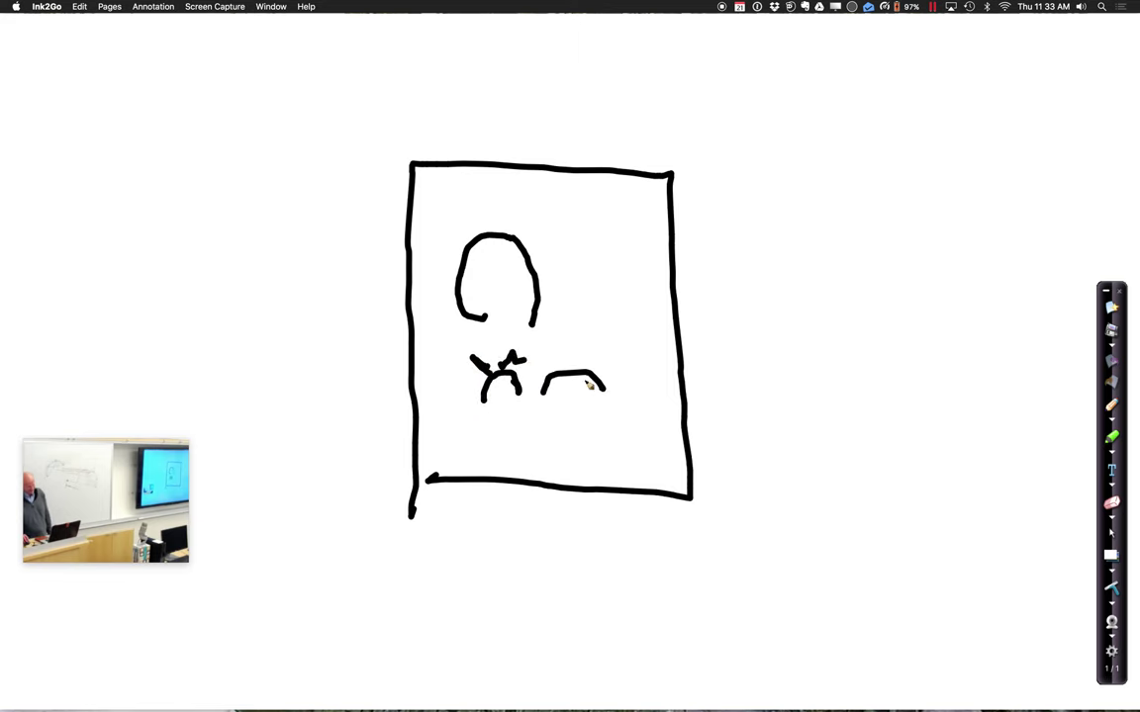
mouse_move(543, 346)
left_mouse_down()
mouse_move(564, 376)
mouse_move(607, 375)
left_mouse_up()
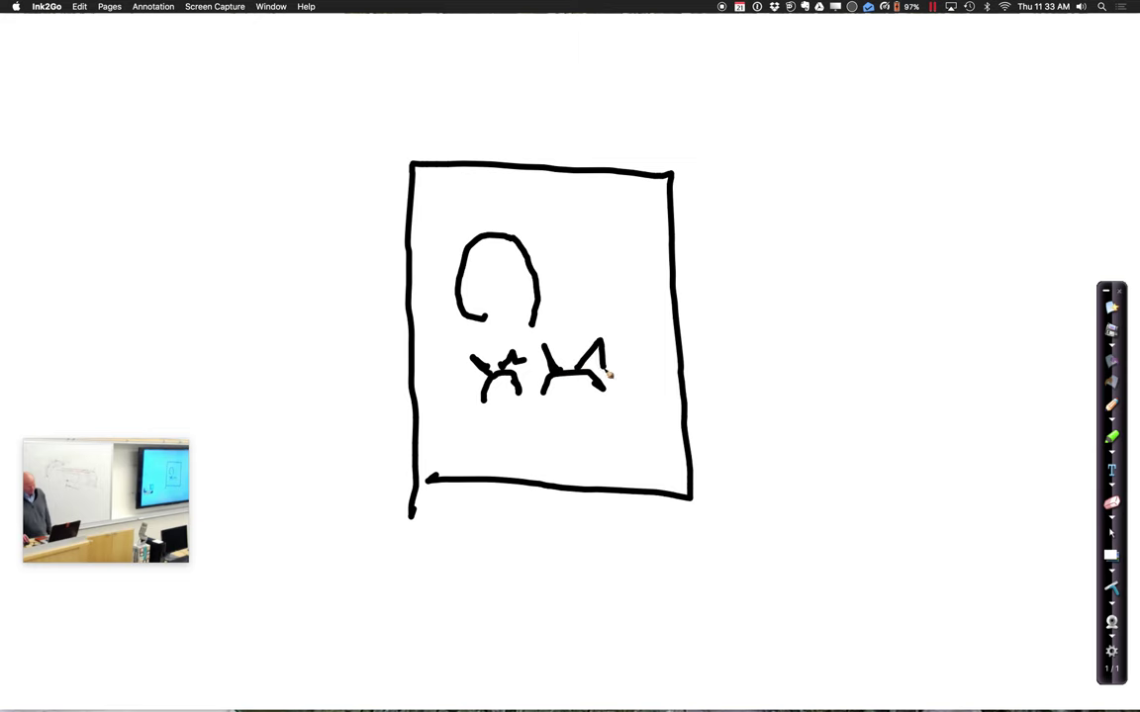
mouse_move(573, 414)
left_mouse_down()
mouse_move(545, 438)
mouse_move(605, 429)
mouse_move(581, 413)
left_mouse_up()
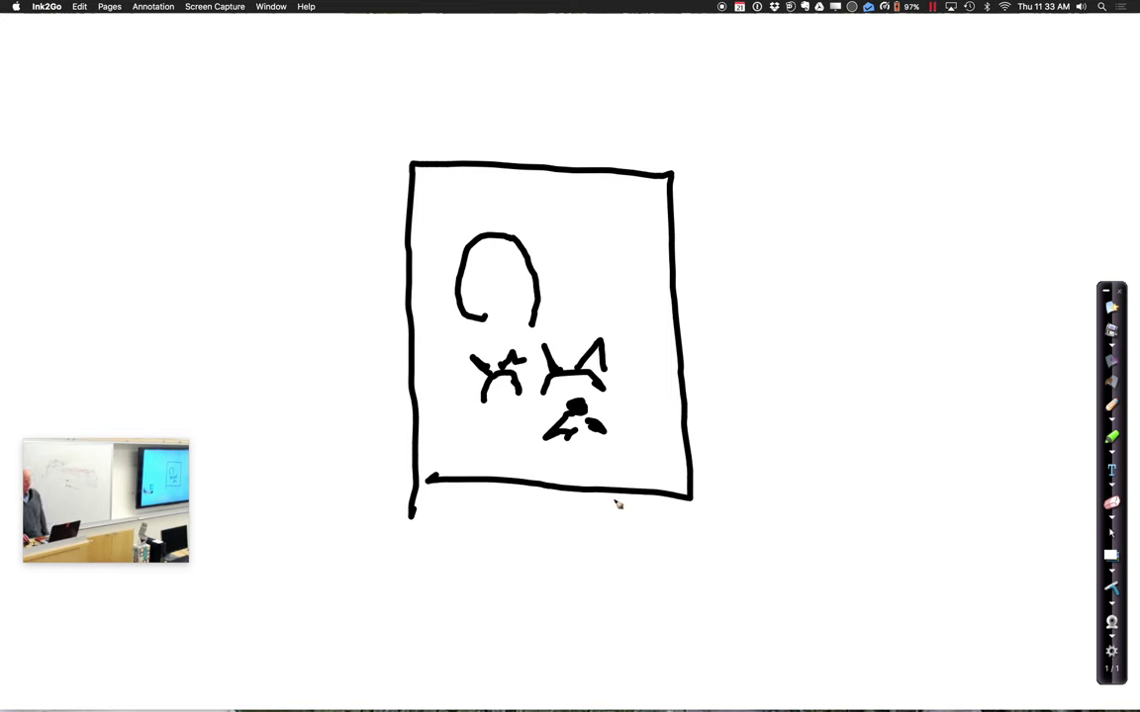
Change the pen color to blue and mark a row of spaced sample dots leftward along the rectangle's bottom edge
left_click(1113, 418)
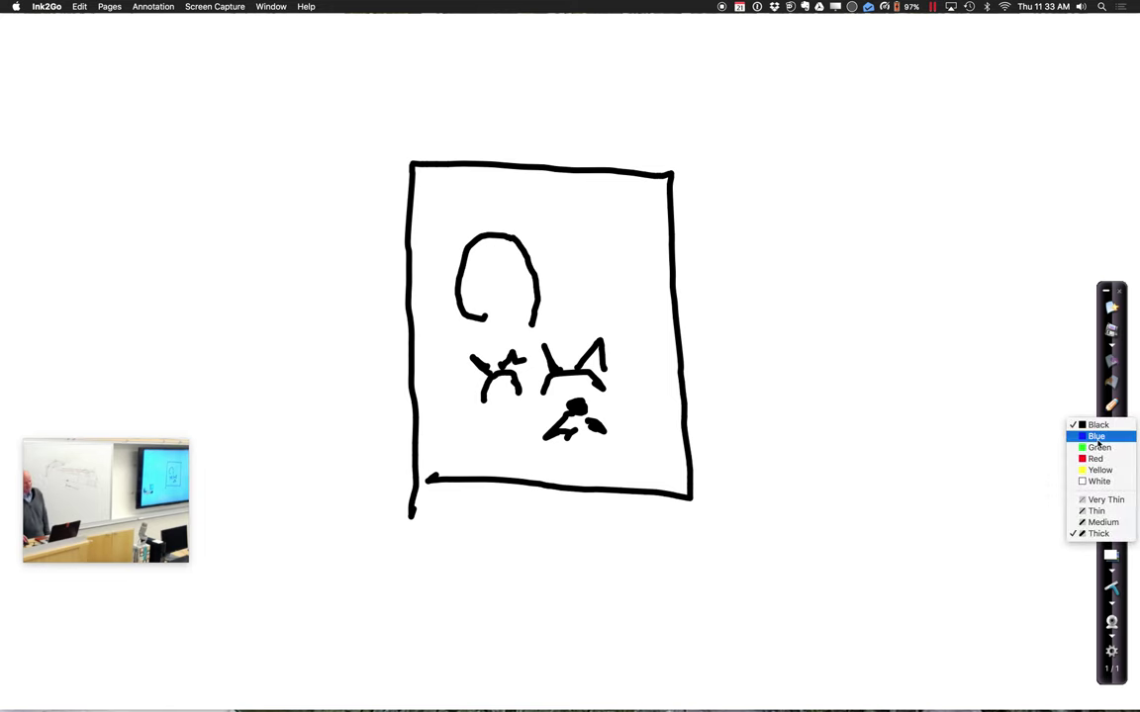
left_click(1098, 447)
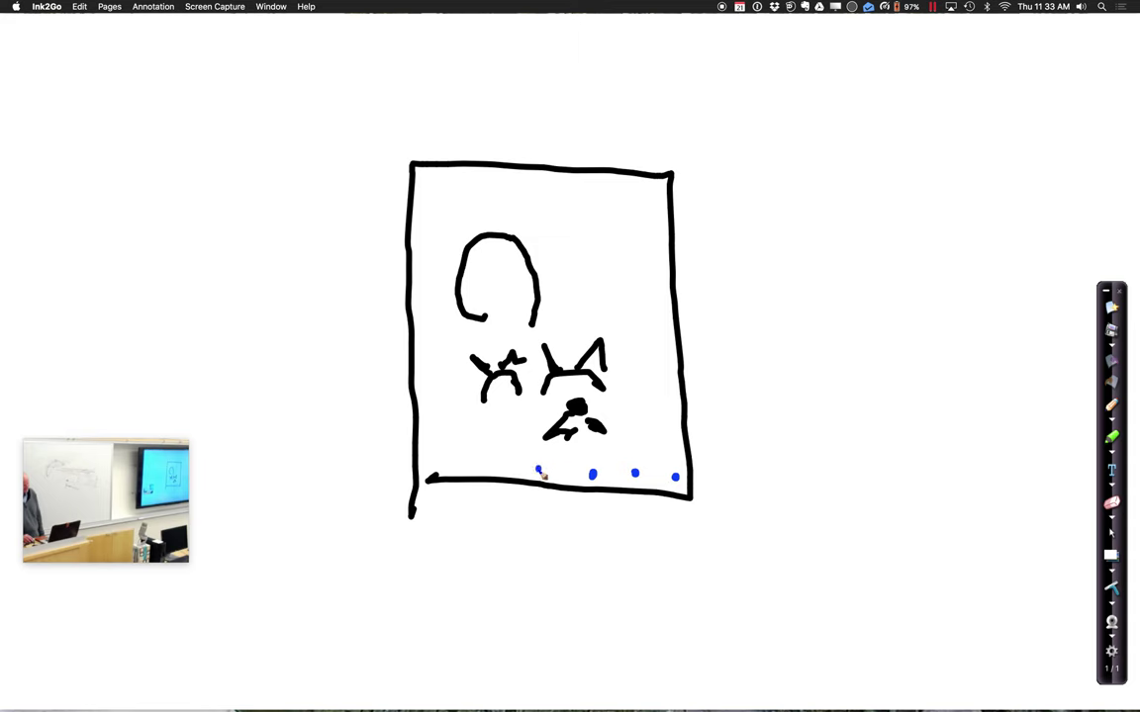
left_click(493, 471)
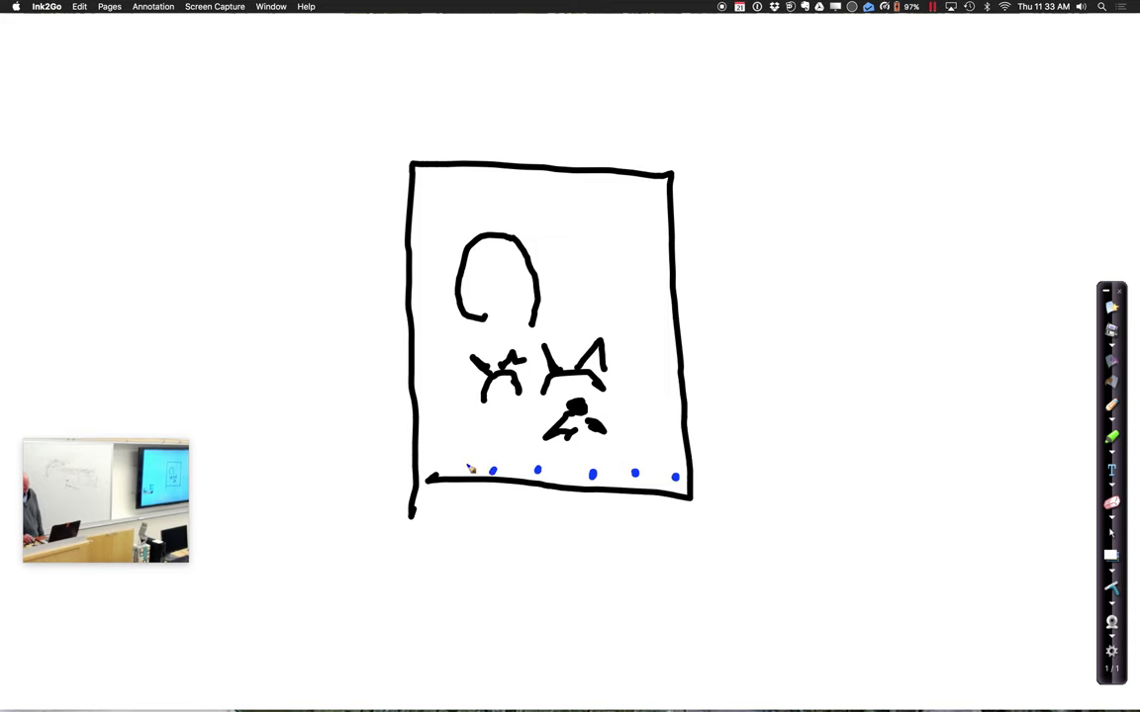